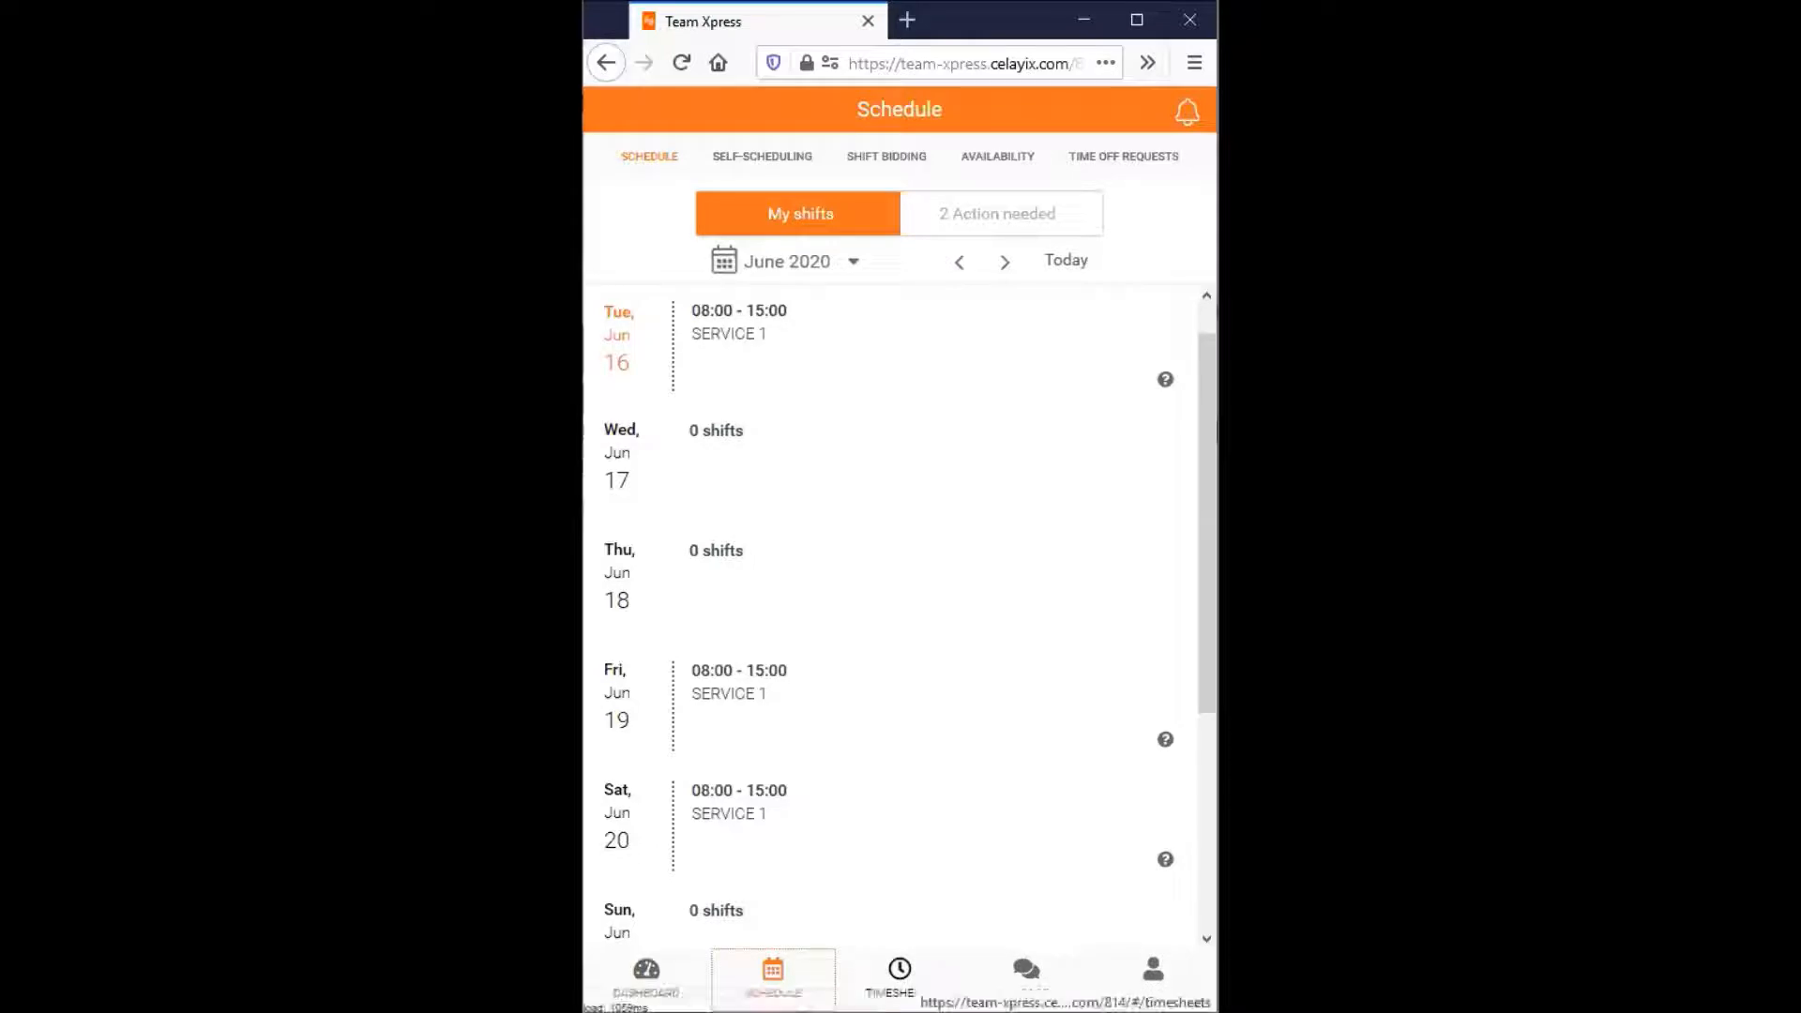
- Open a new timesheet for the Friday, June 12 shift from the timesheets list
left_click(900, 975)
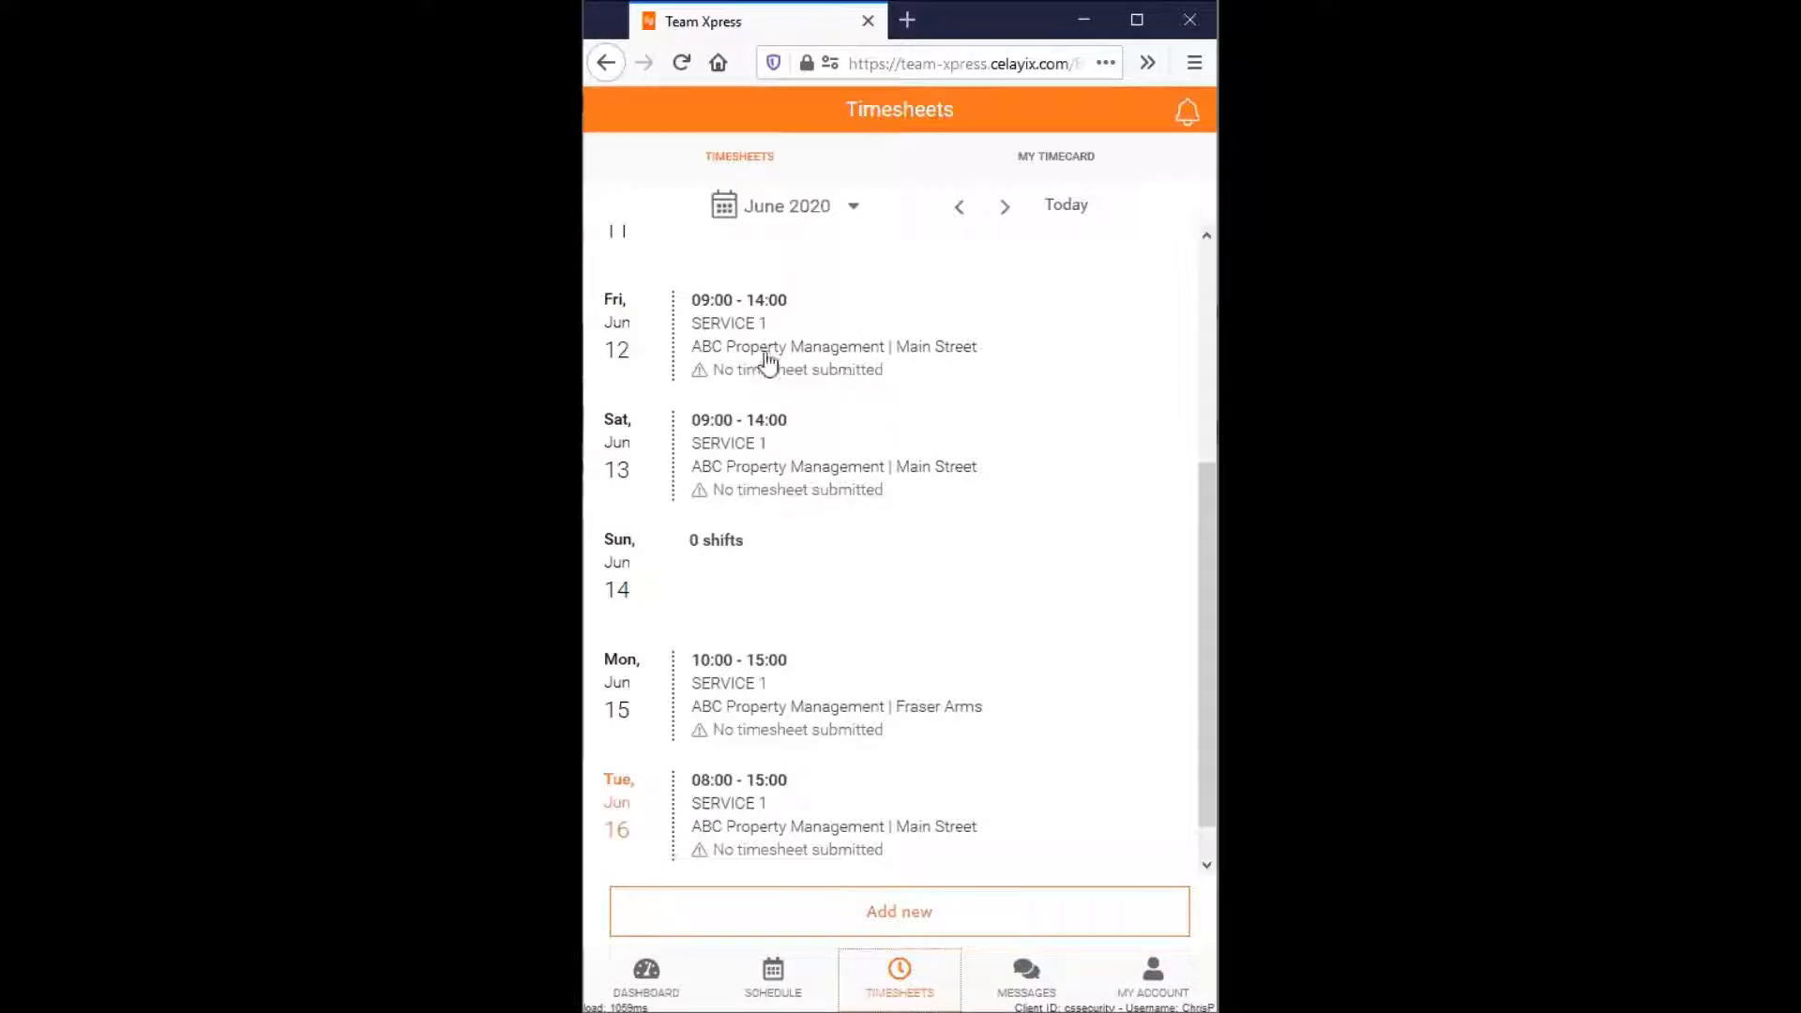
left_click(892, 501)
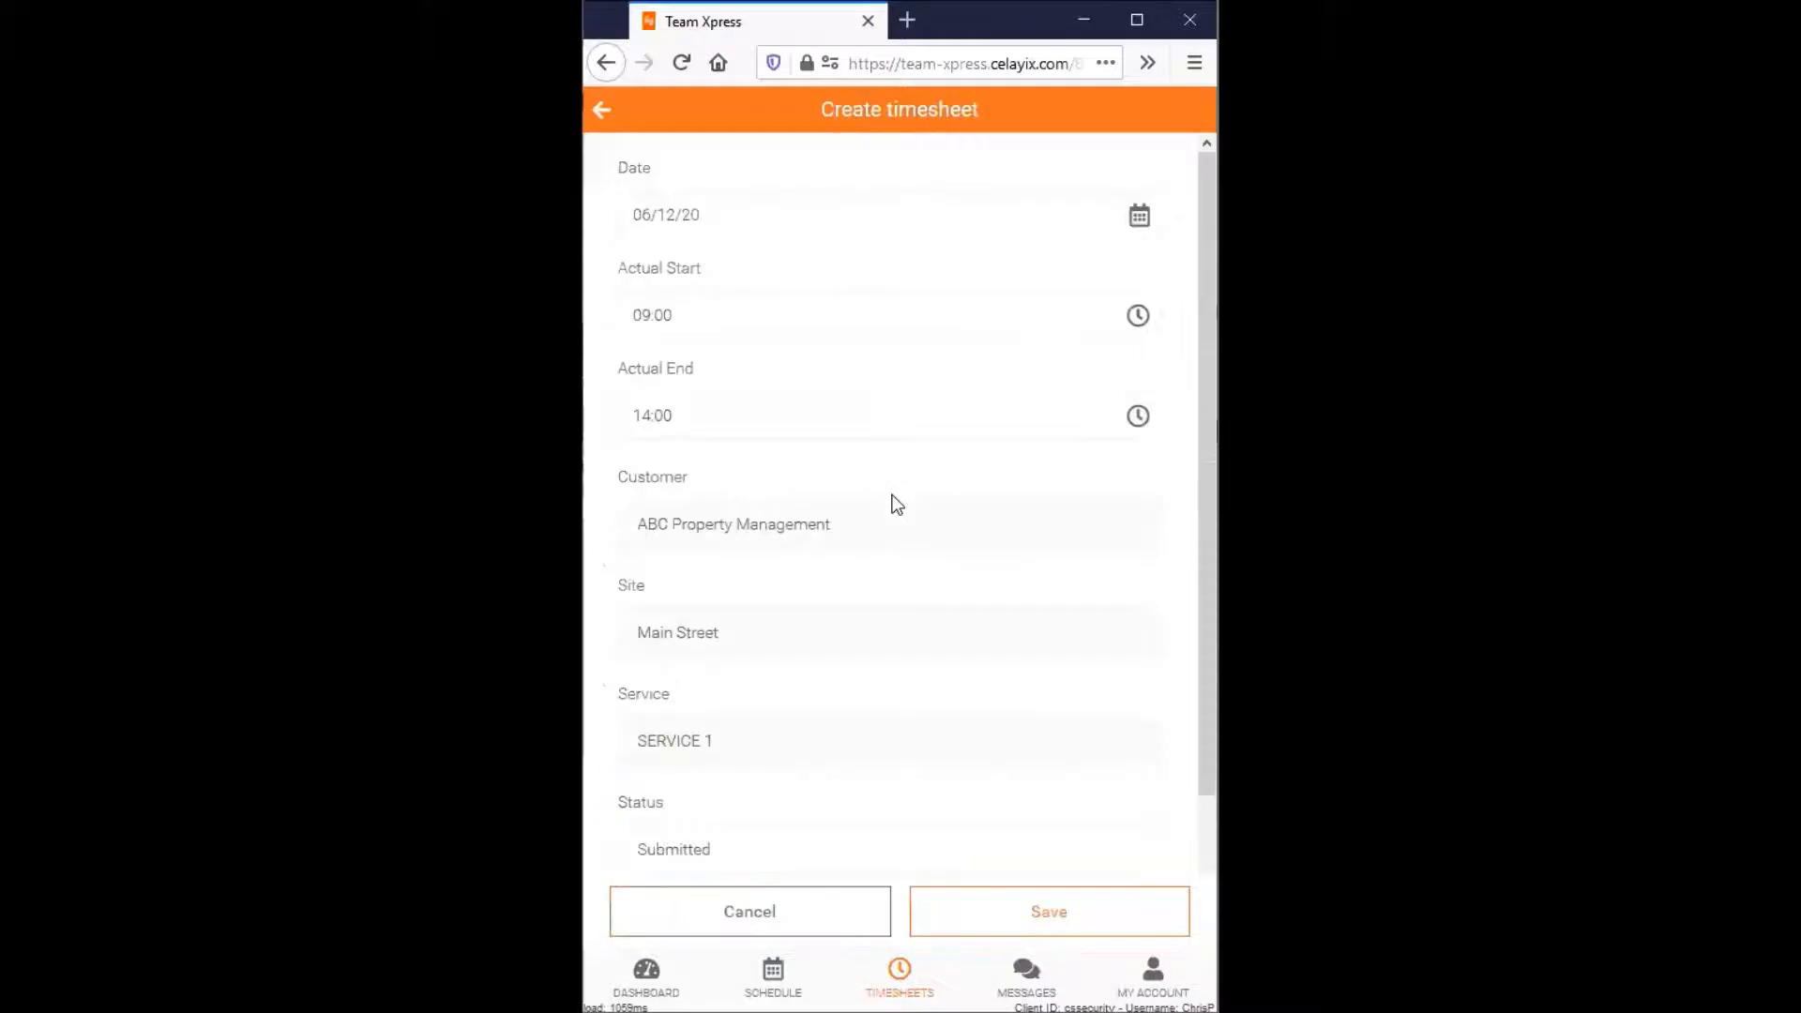
left_click(703, 214)
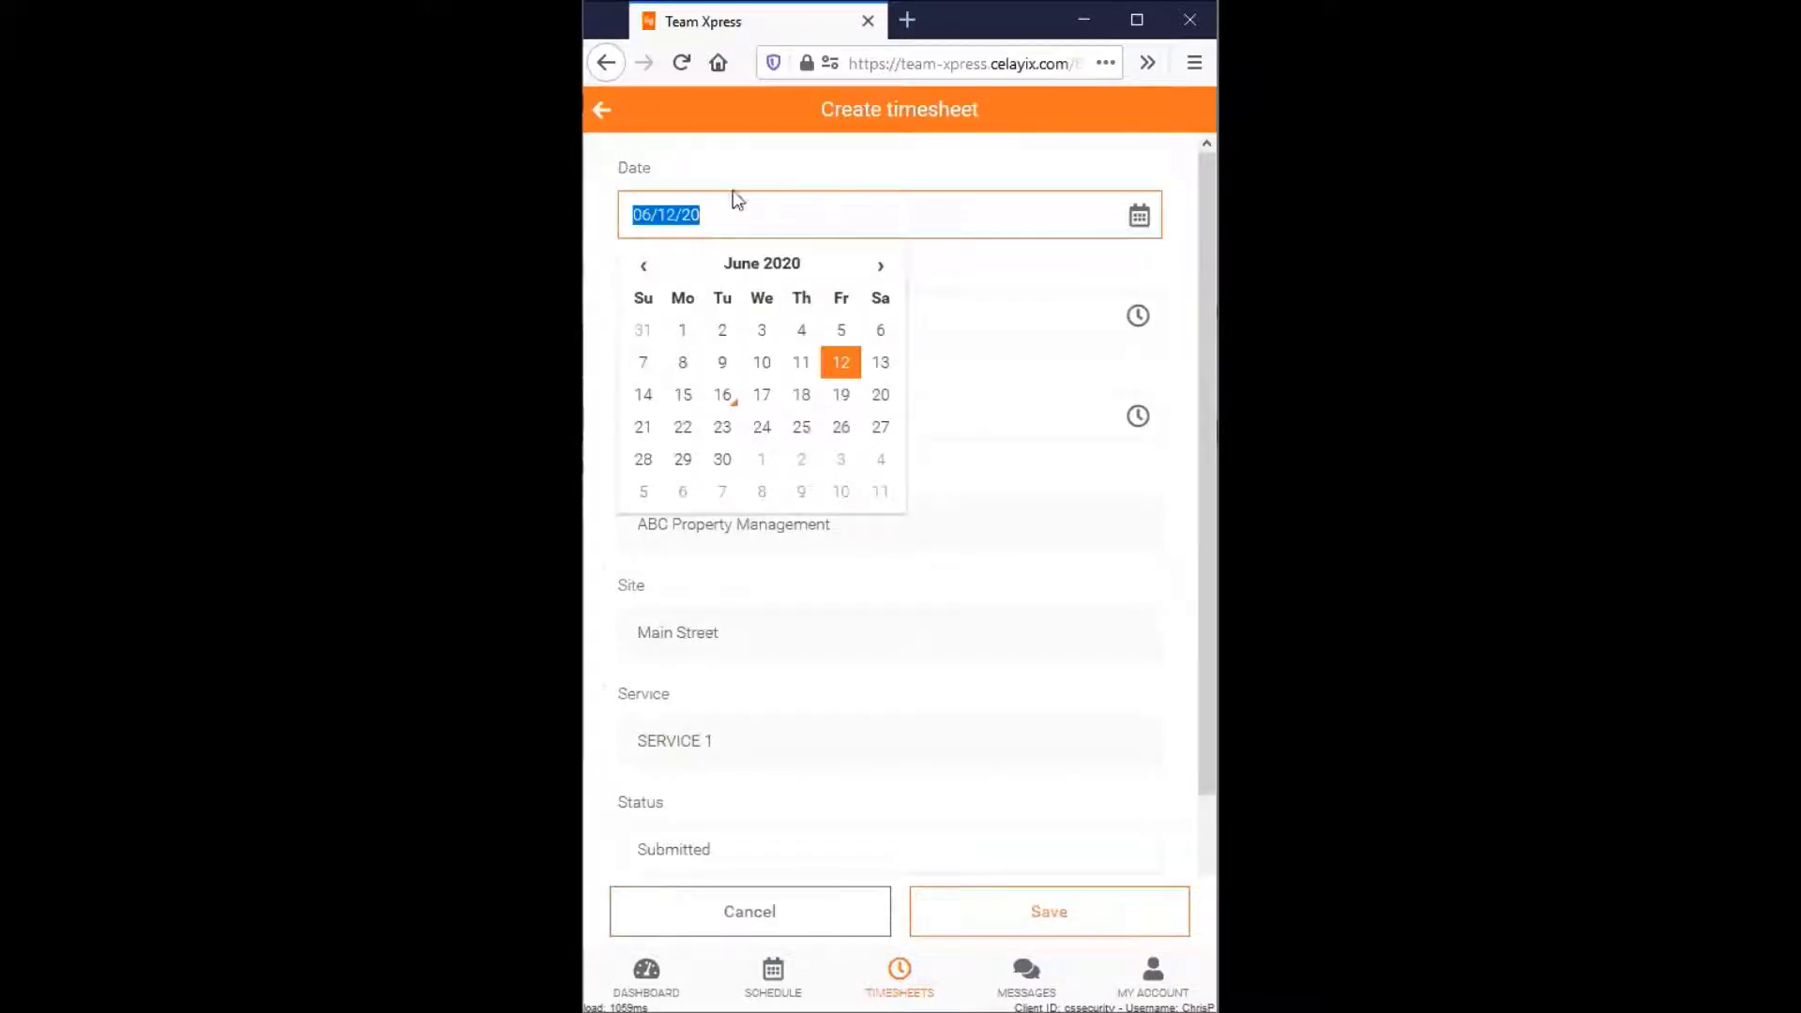
left_click(687, 213)
- Set the timesheet's actual start time to 09:05
left_click(695, 313)
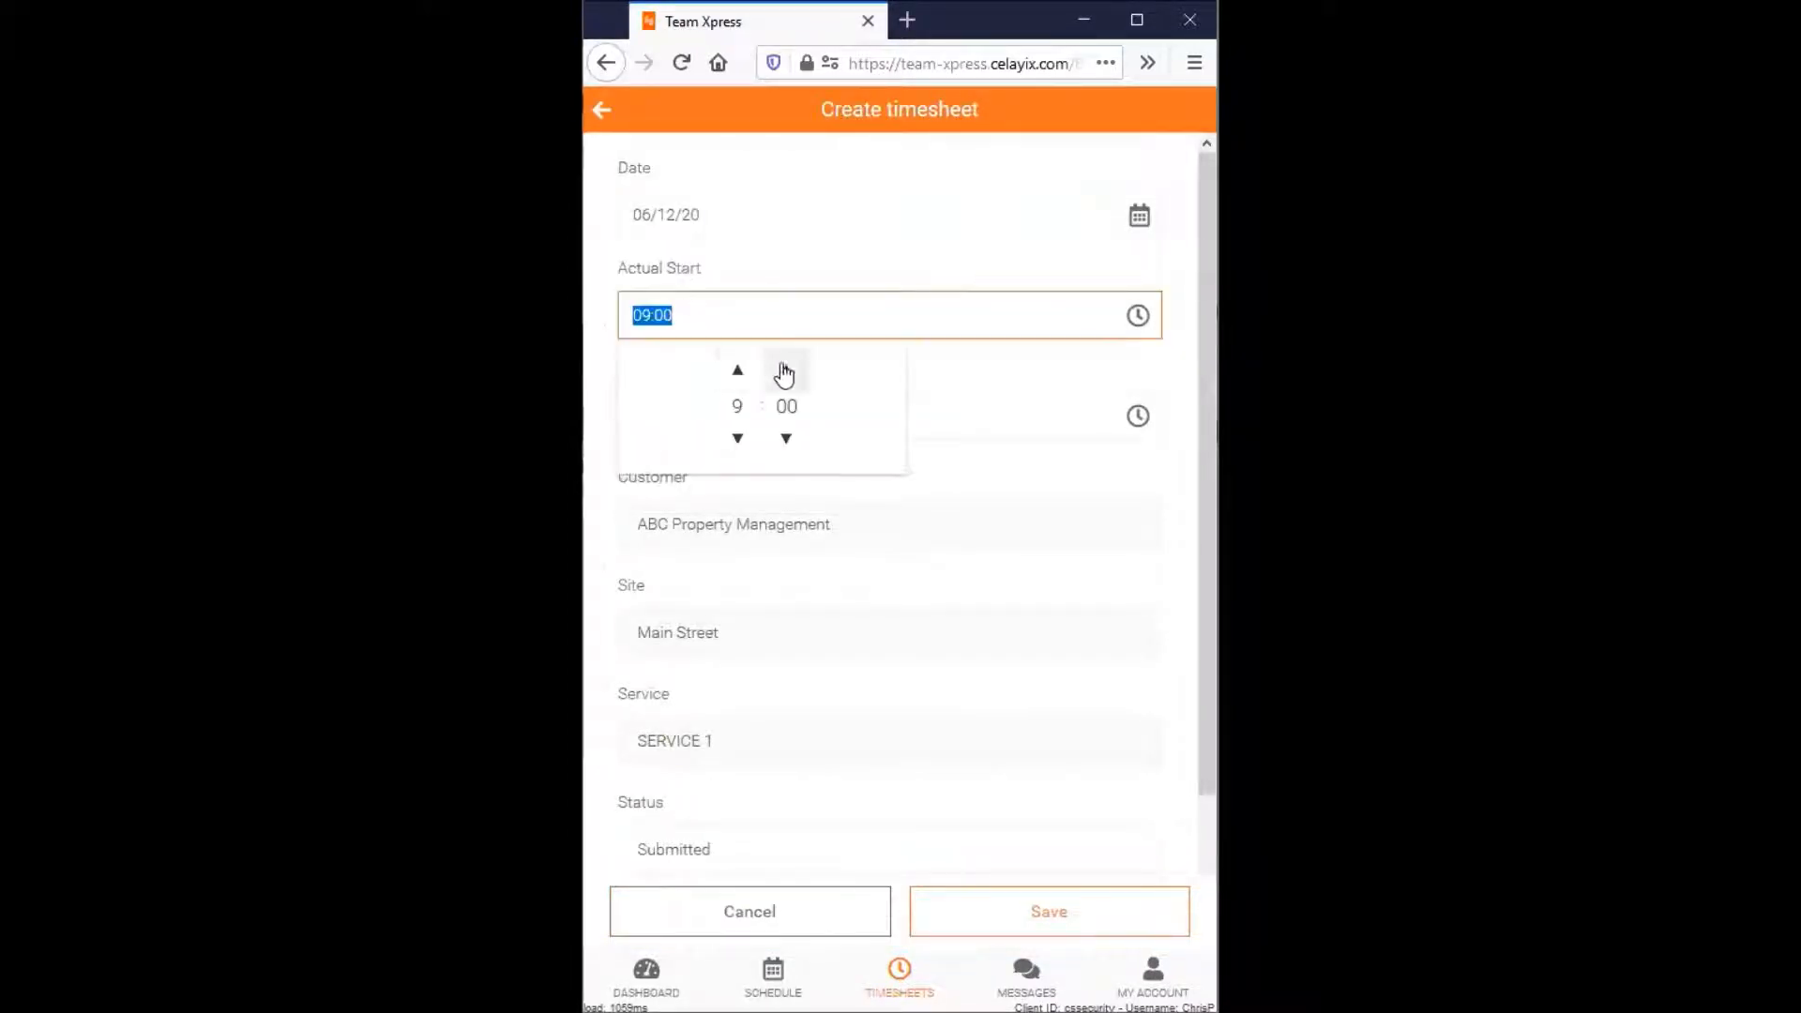
double_click(784, 372)
left_click(784, 371)
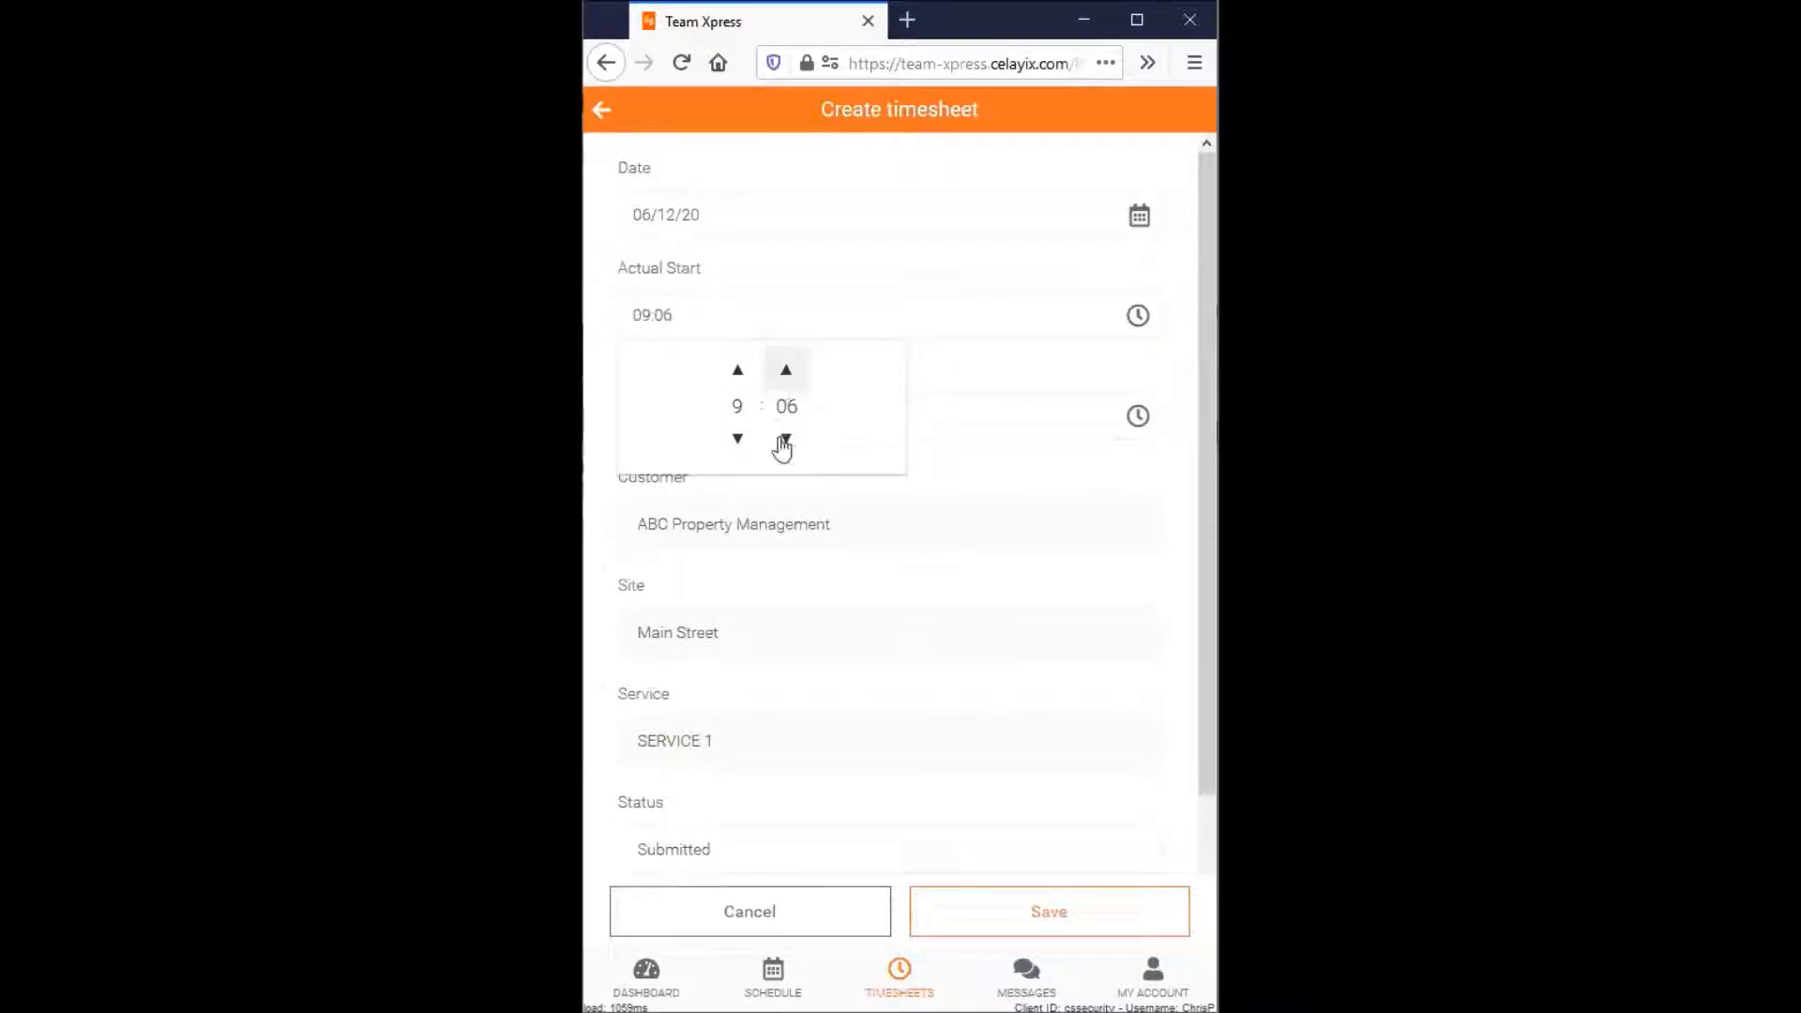
left_click(785, 277)
- Set the timesheet's actual end time to 14:05
left_click(739, 413)
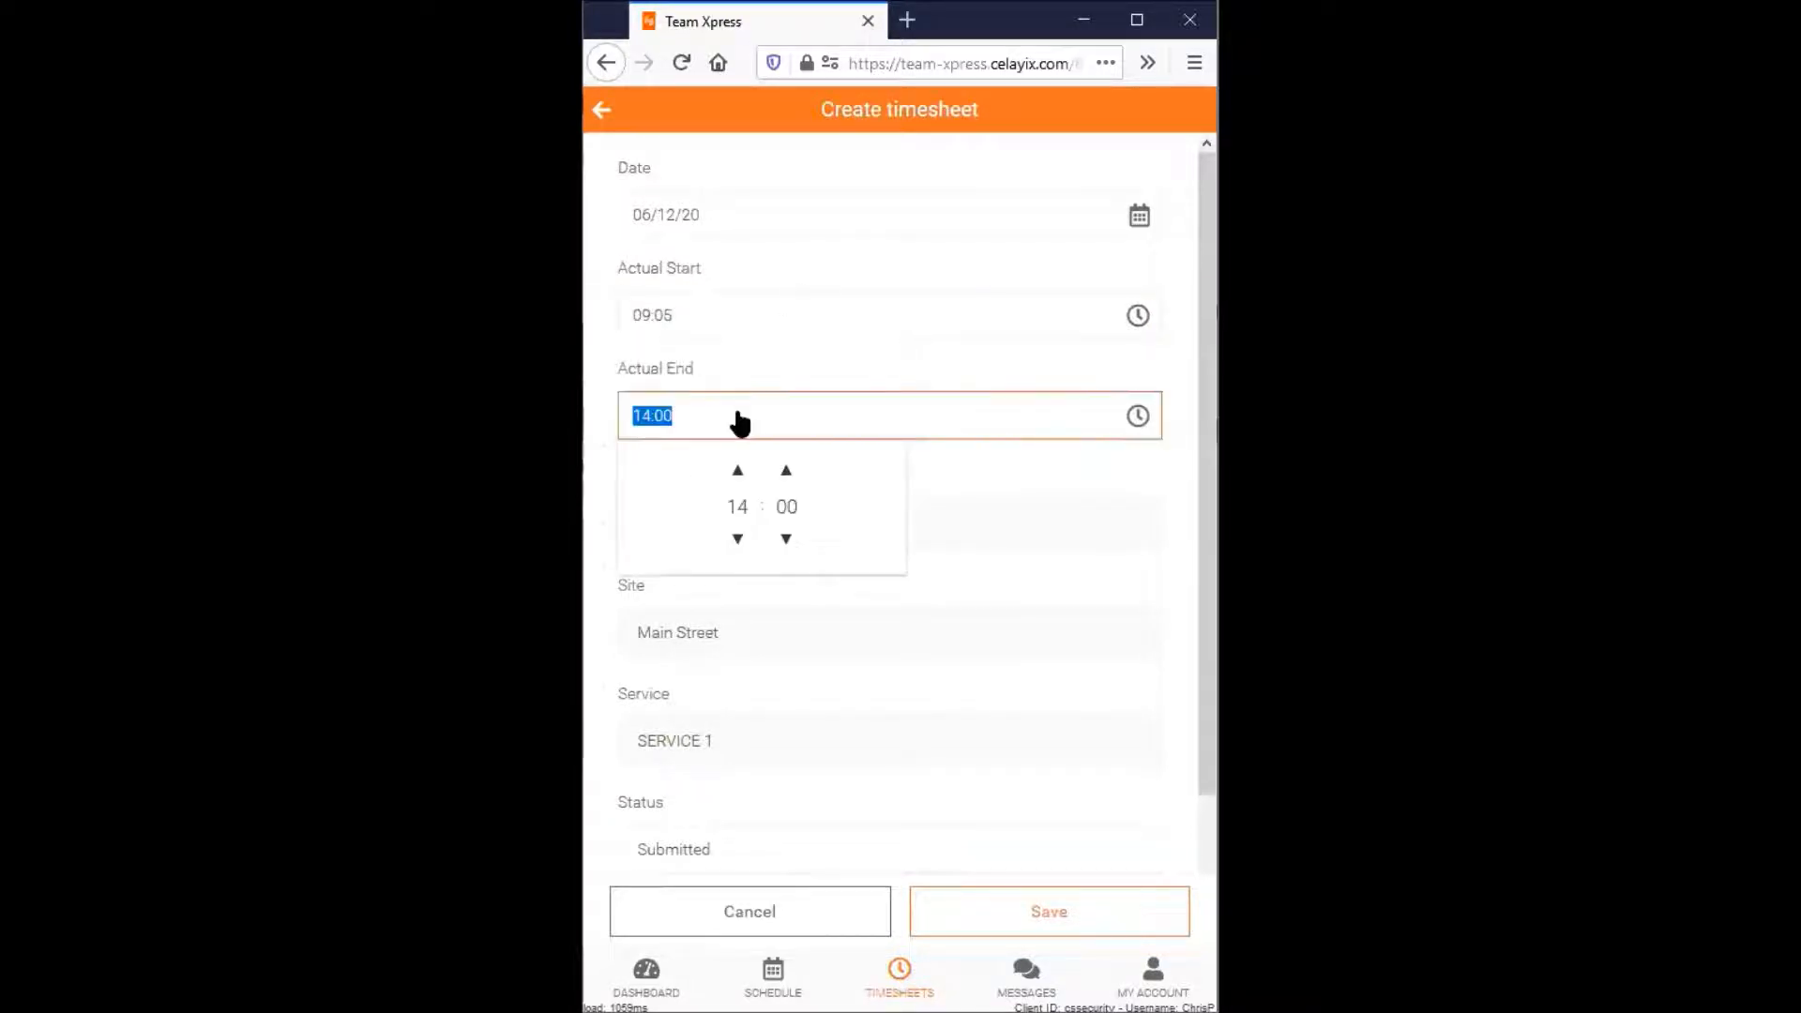
triple_click(778, 472)
double_click(777, 472)
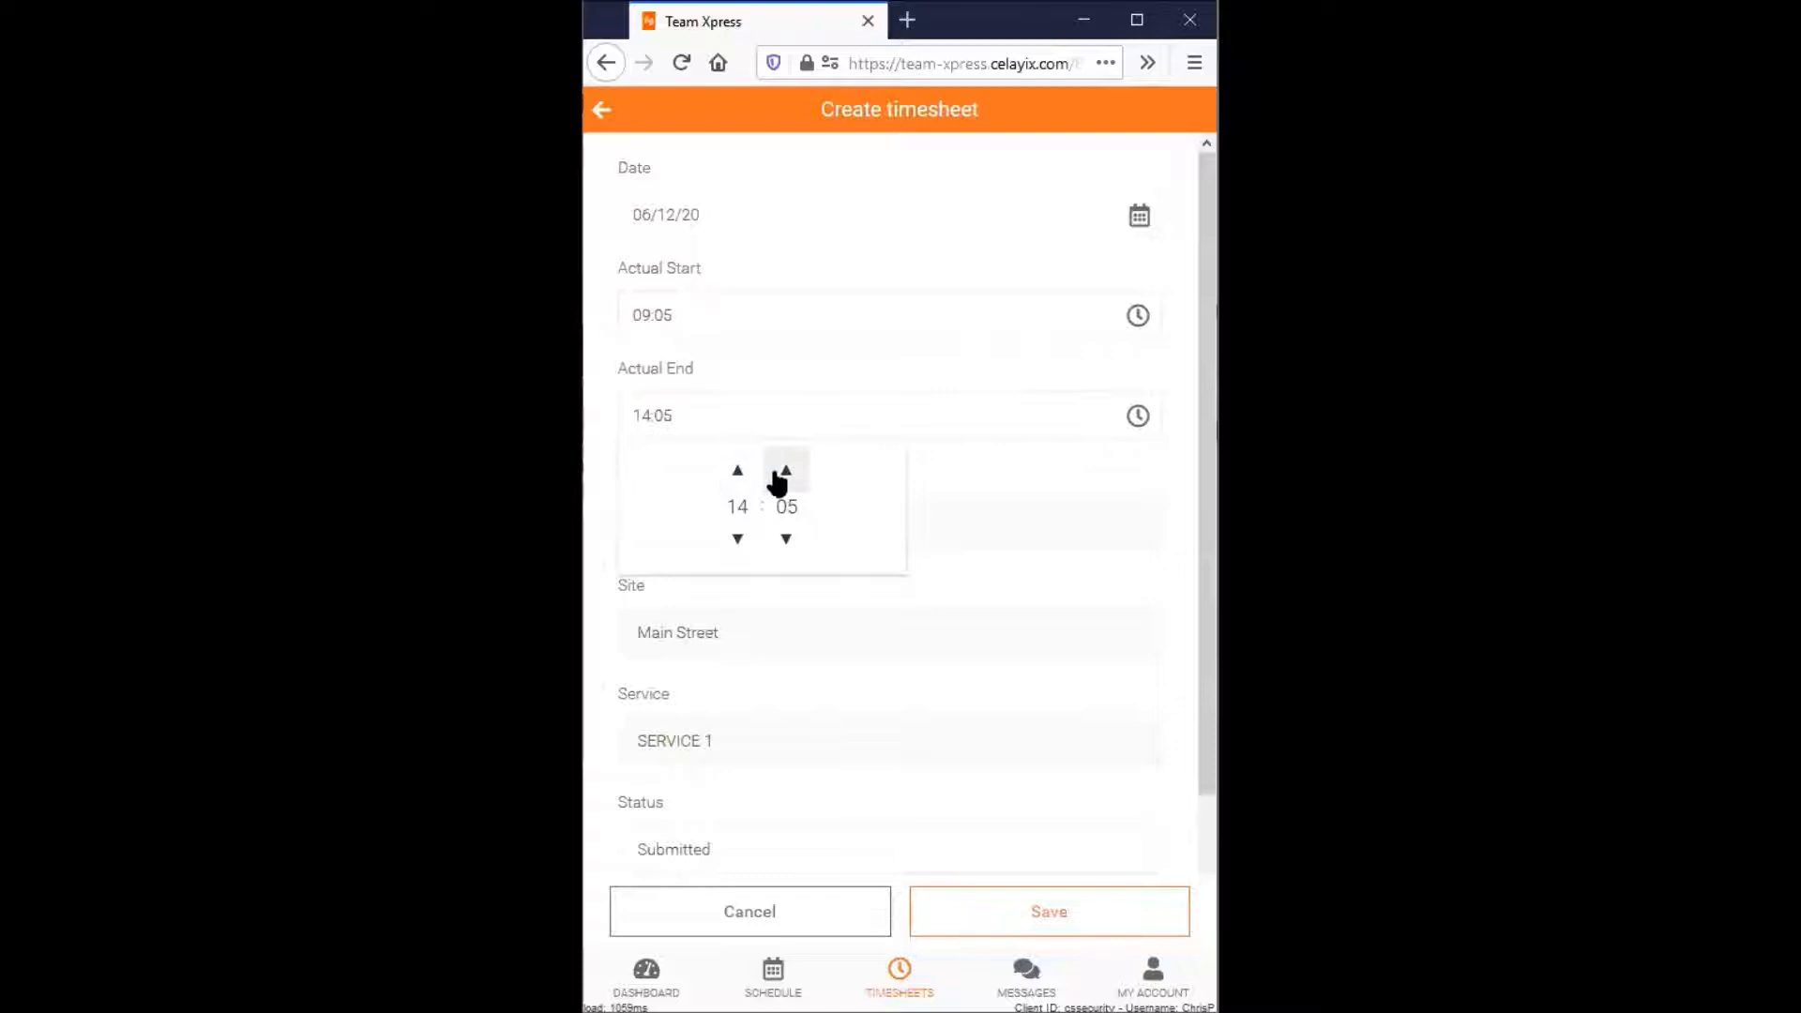
left_click(813, 366)
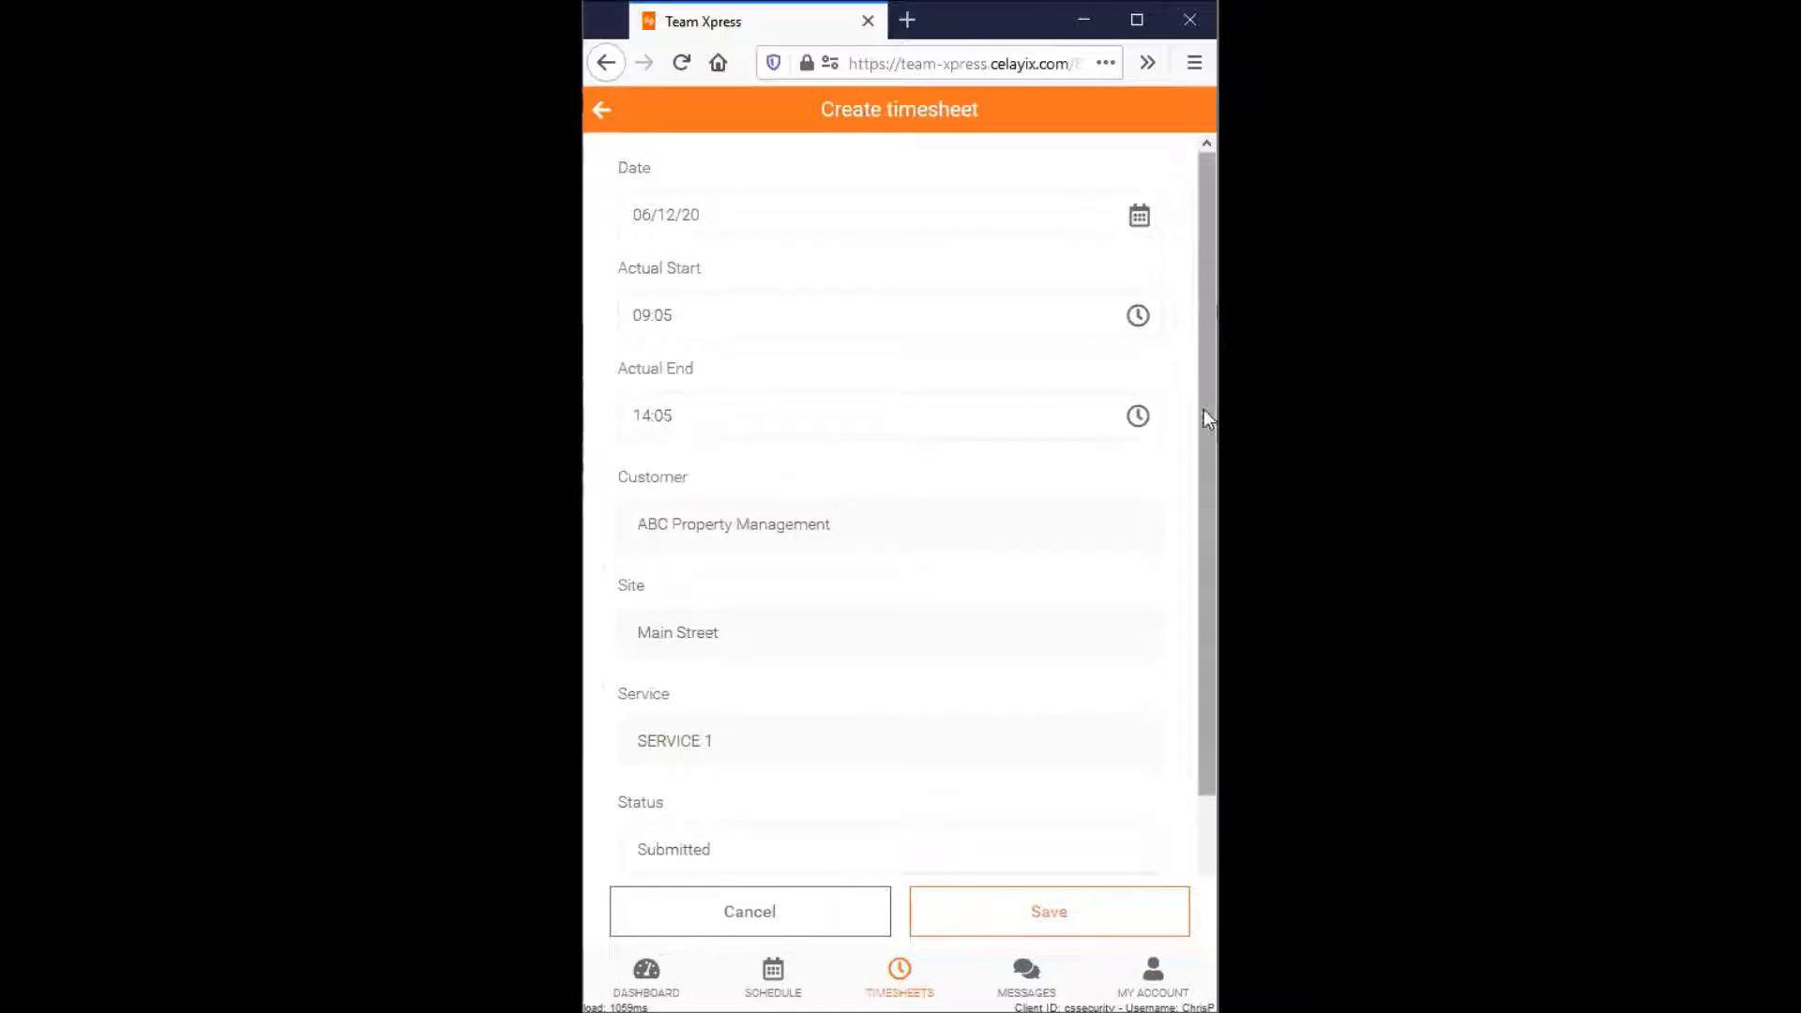
- Add the note "Here is a my reason -" to the timesheet, keeping the status Submitted
left_click_drag(1204, 410, 1204, 527)
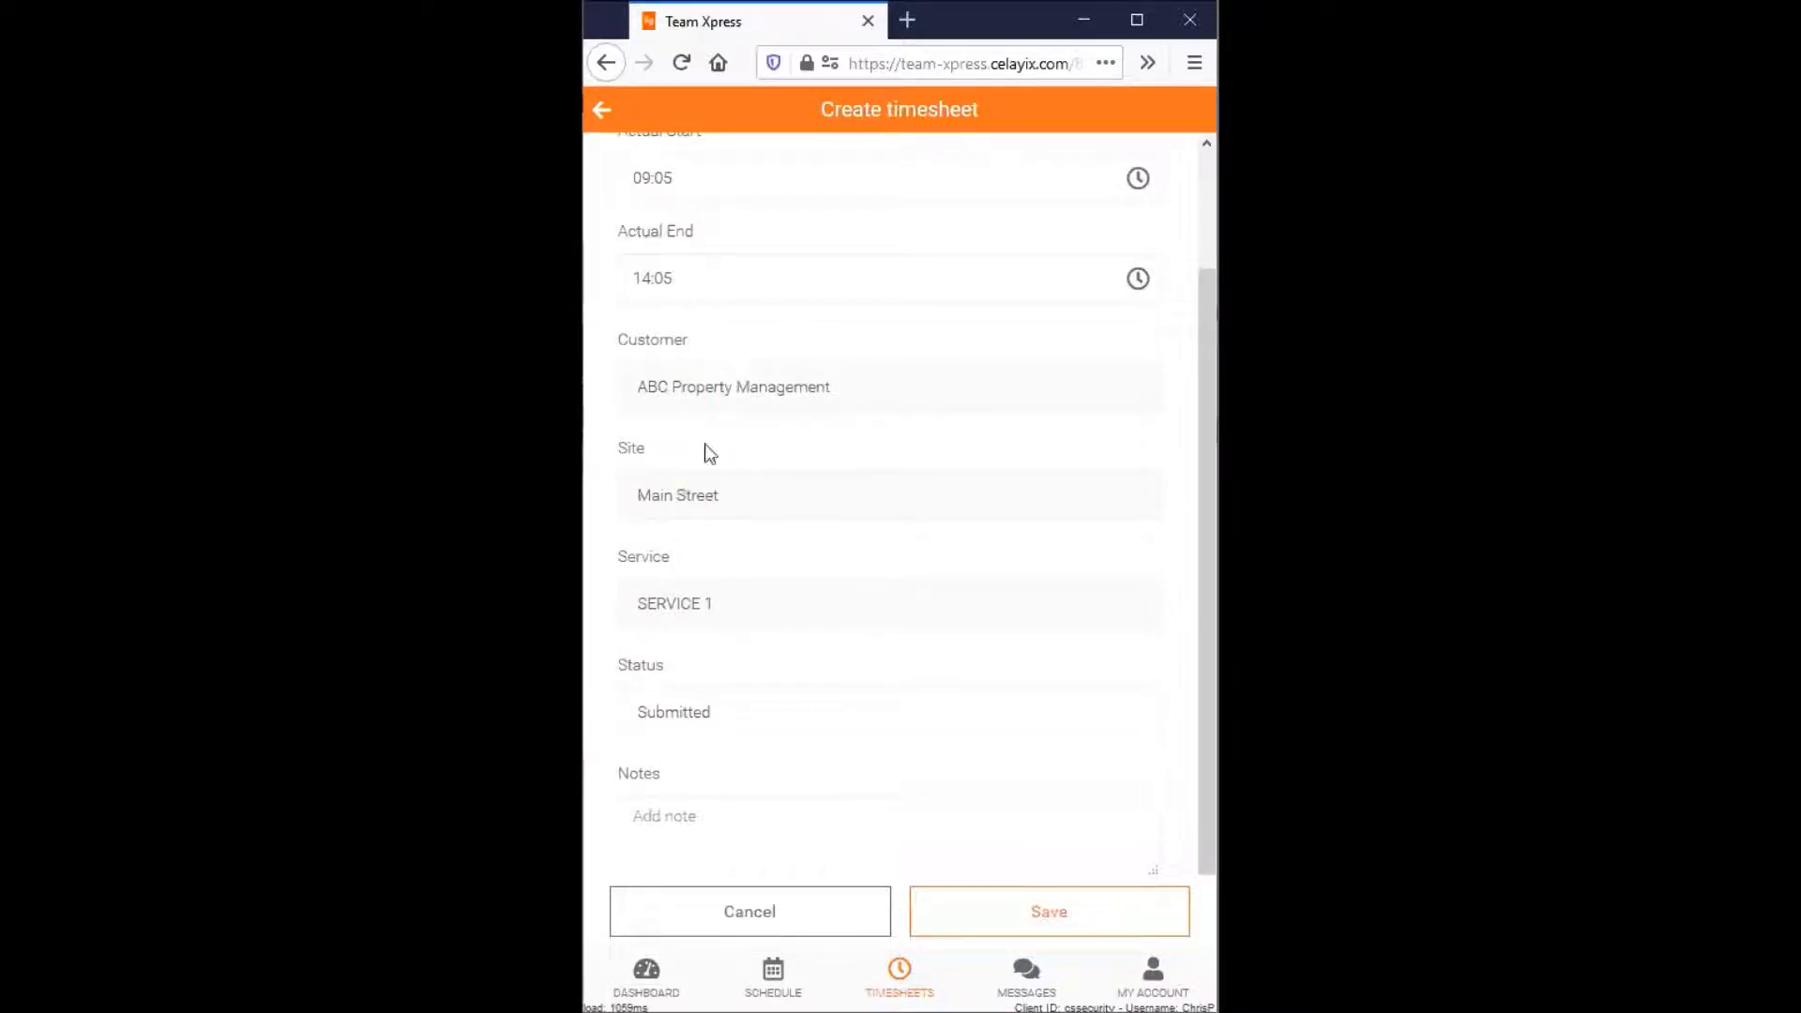
scroll(1202, 533, "down", 1)
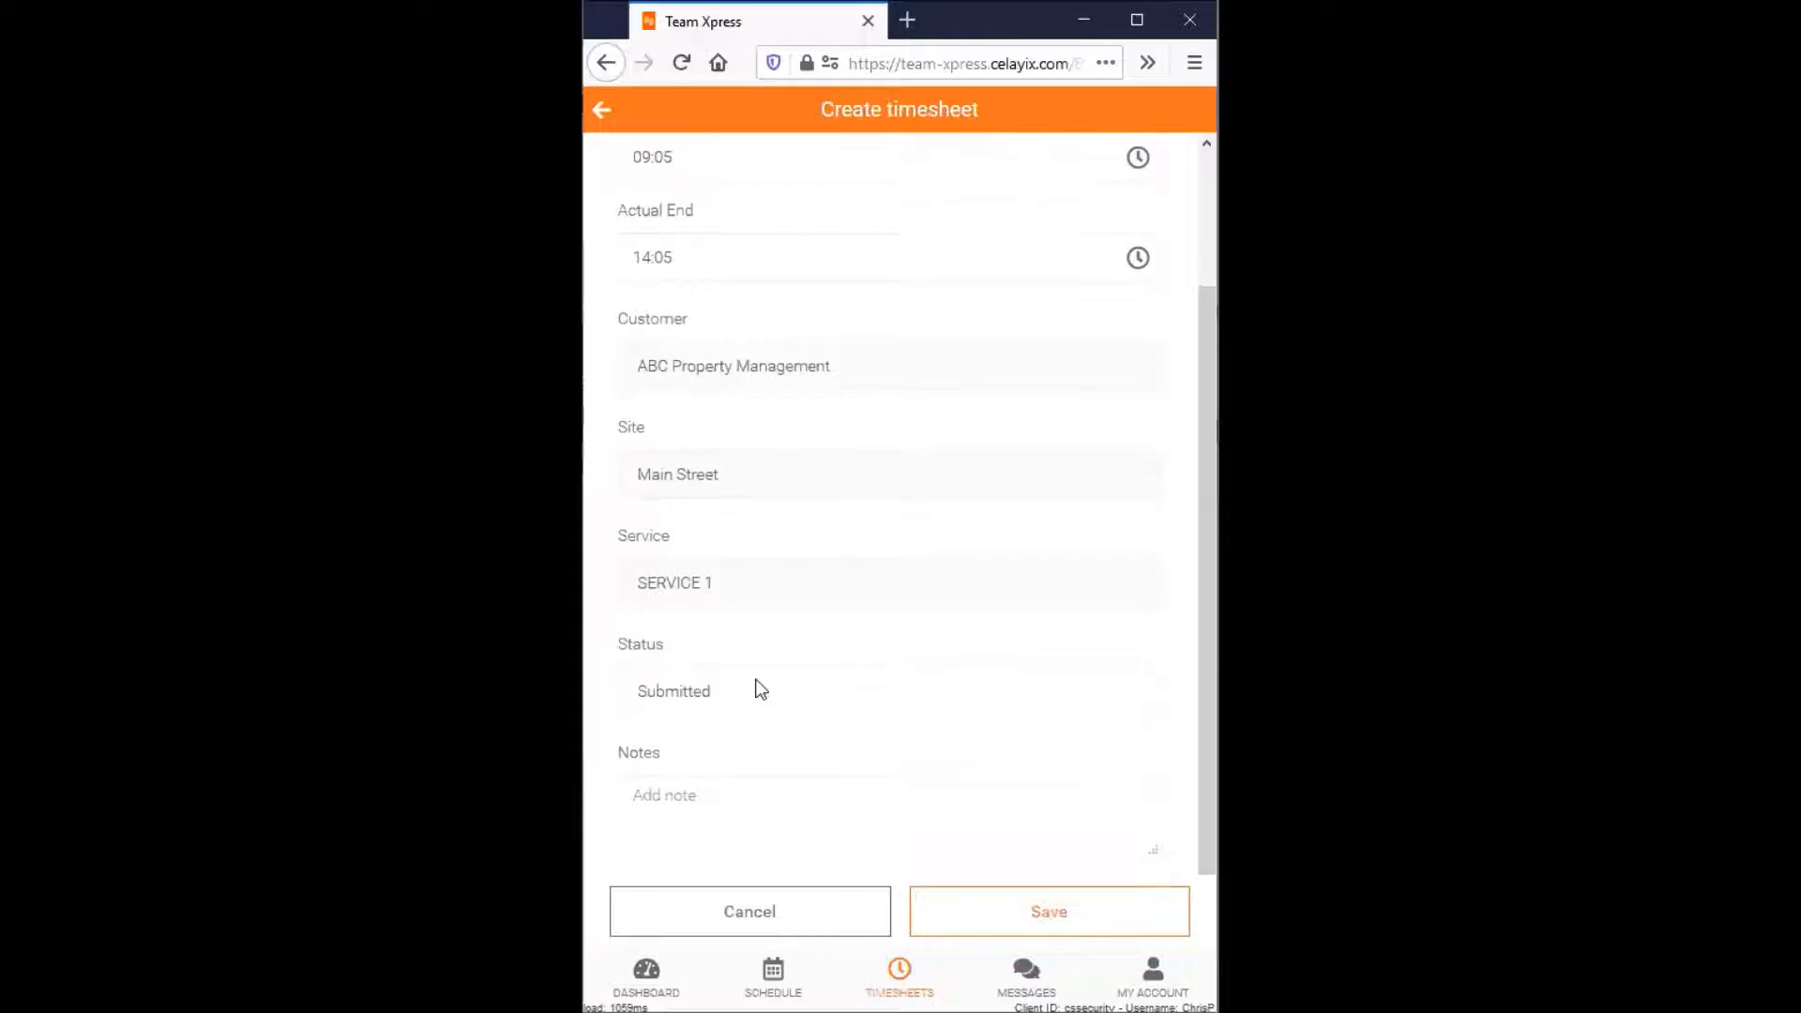
left_click(696, 692)
left_click(696, 732)
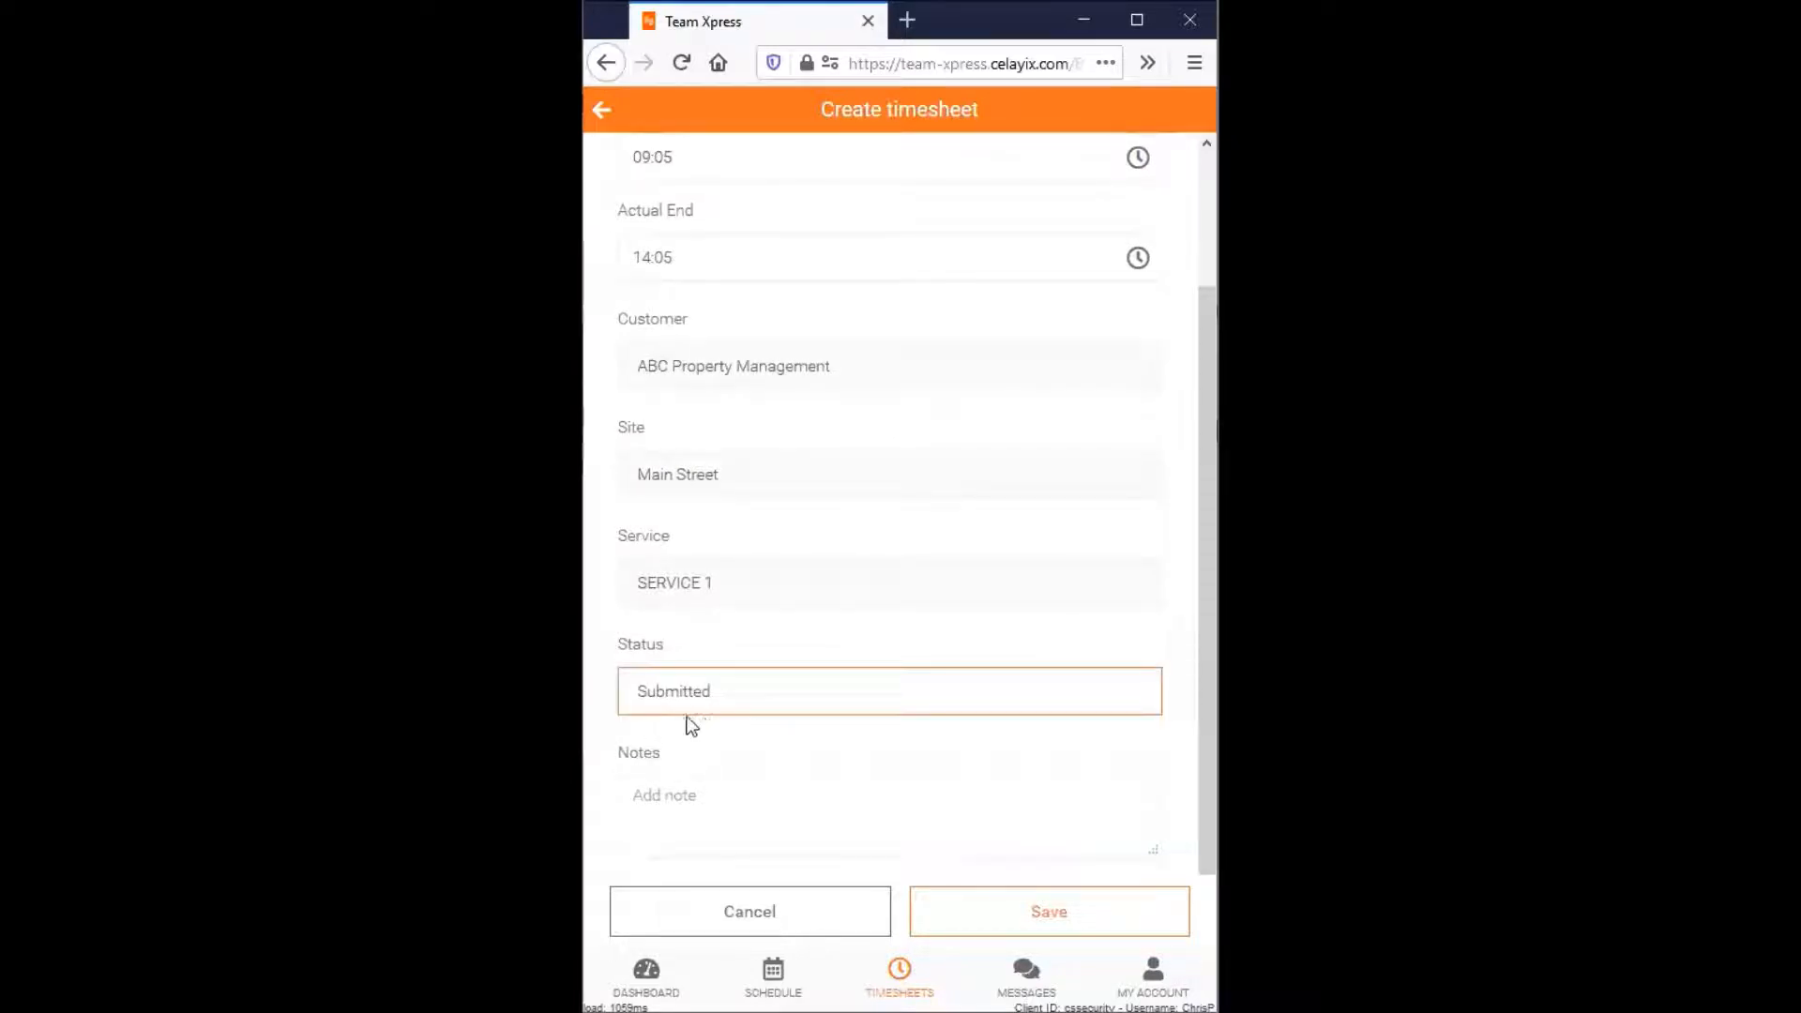
left_click(656, 790)
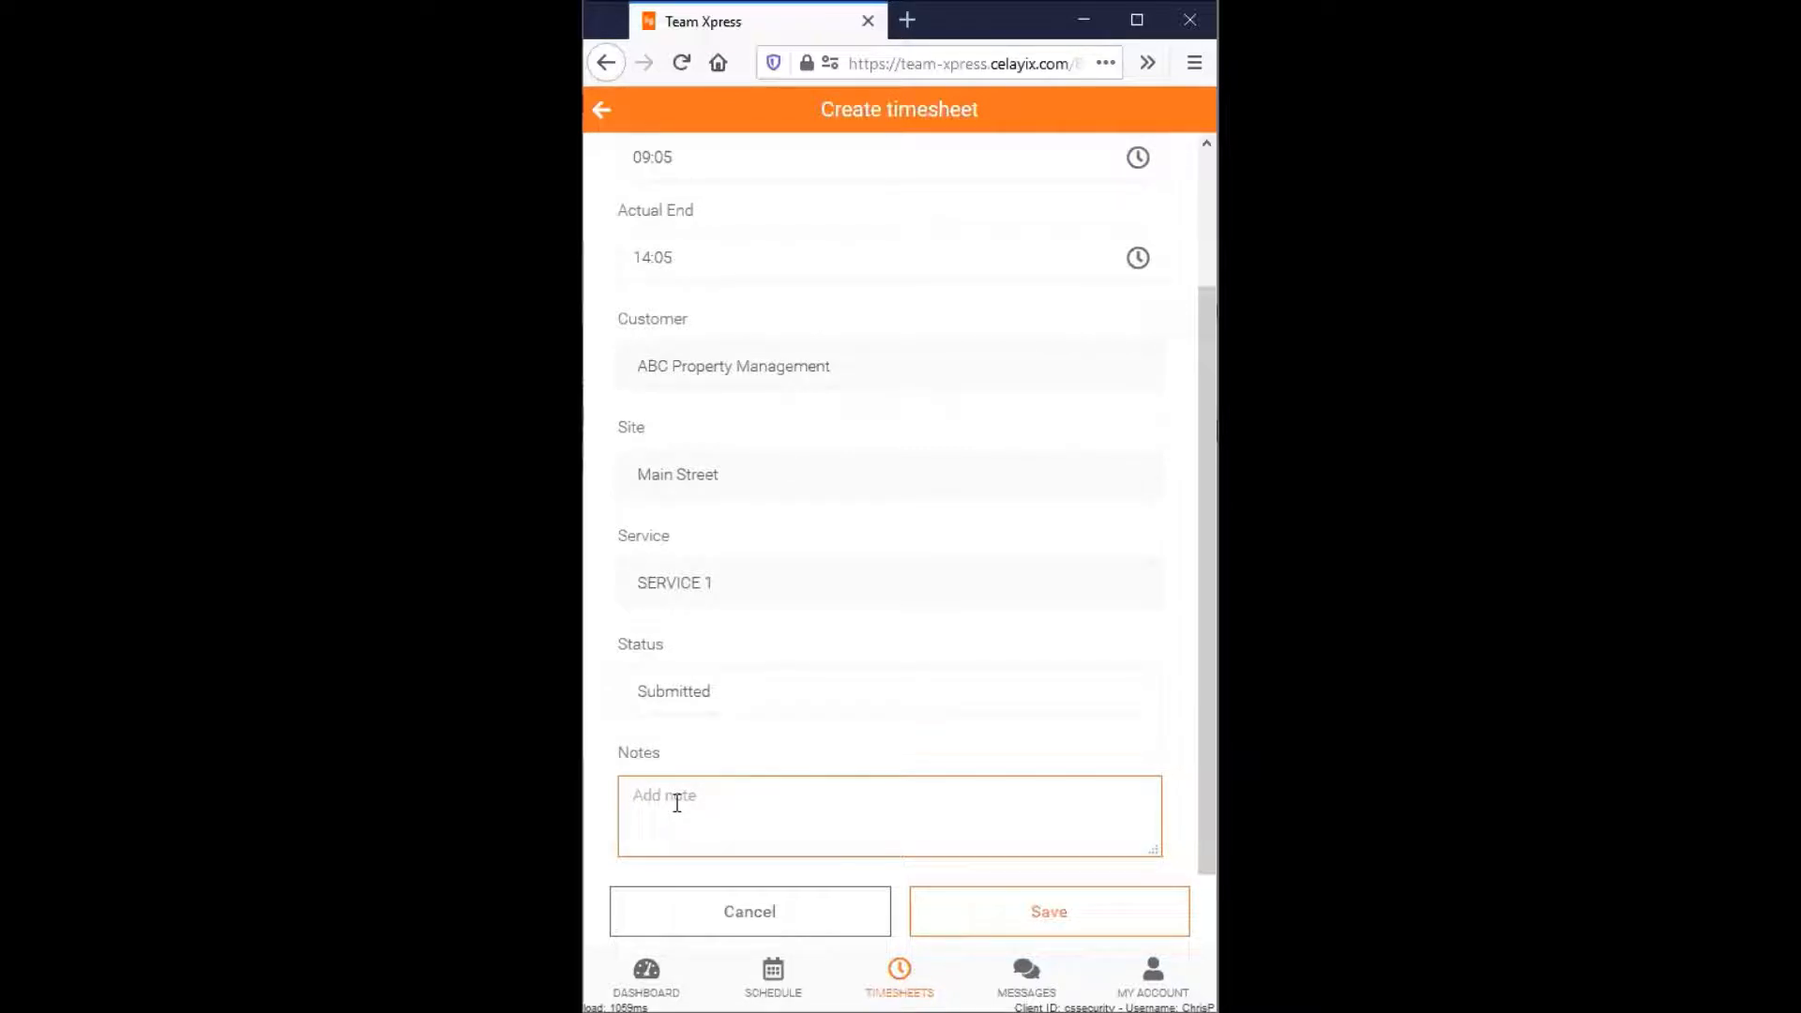
type("Here is a my reason -")
- Save the June 12 timesheet
scroll(766, 498, "up", 3)
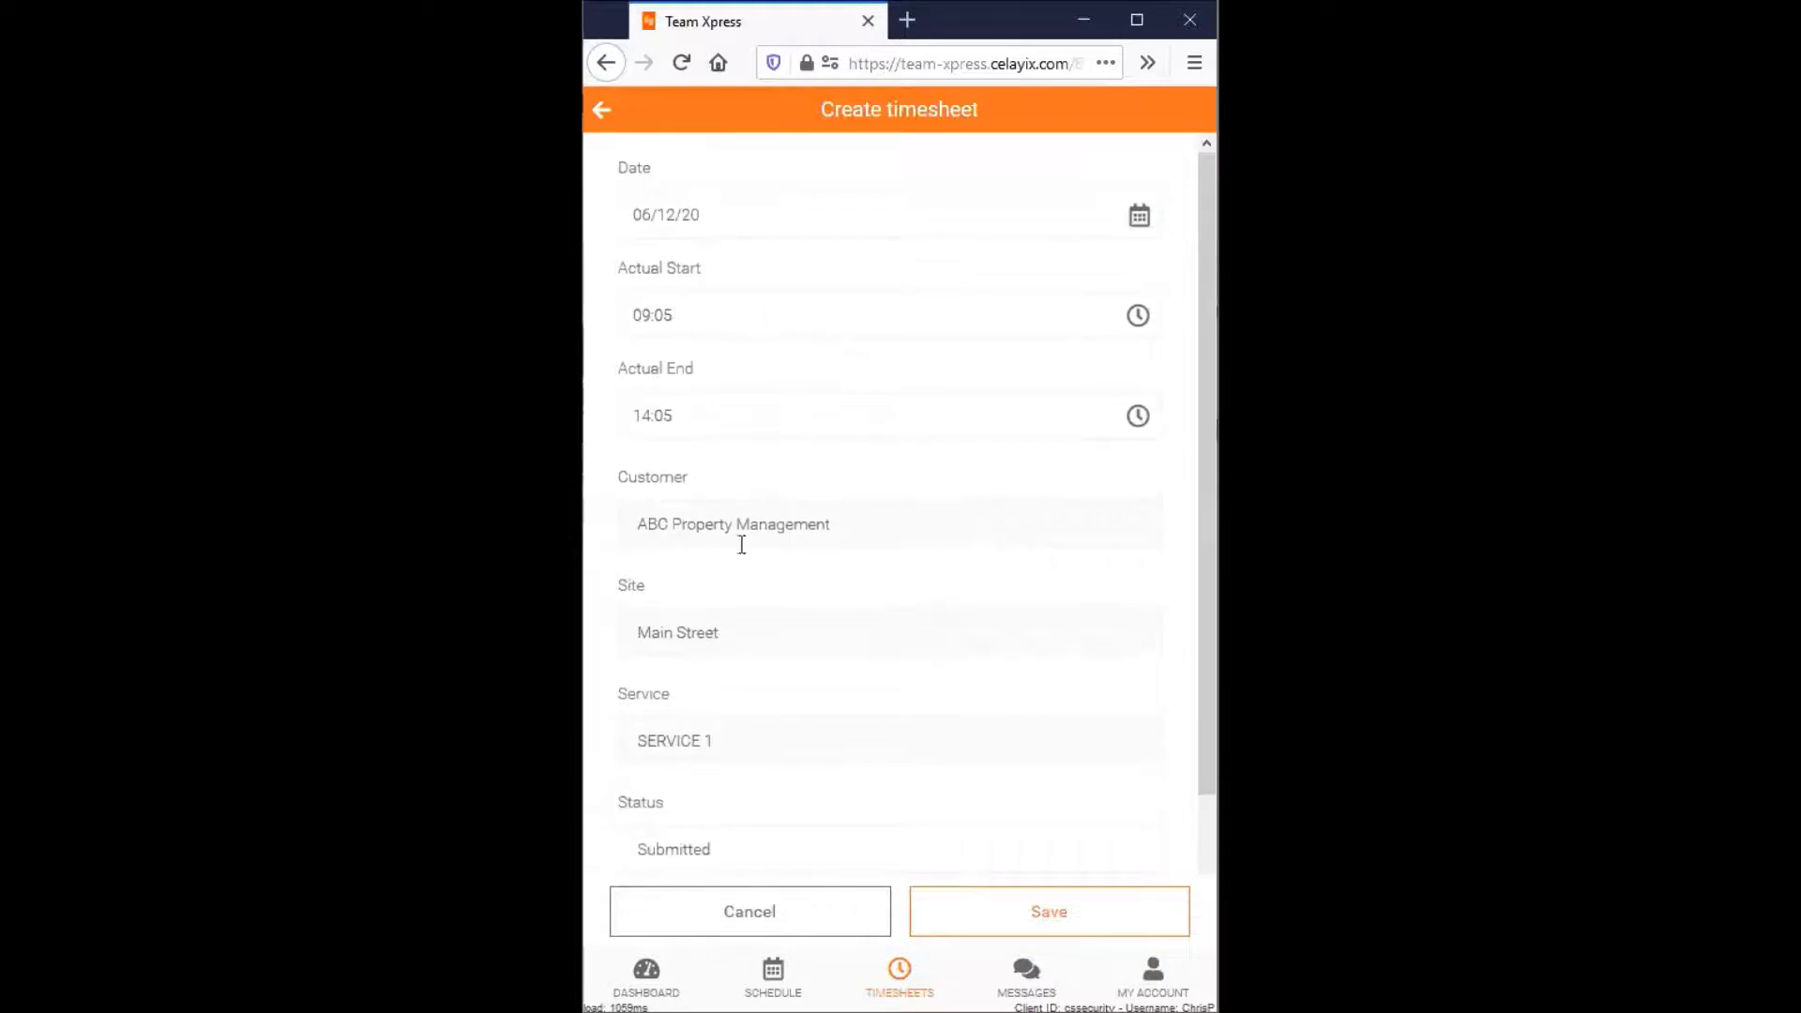
scroll(842, 632, "down", 2)
scroll(842, 633, "down", 1)
left_click(1064, 923)
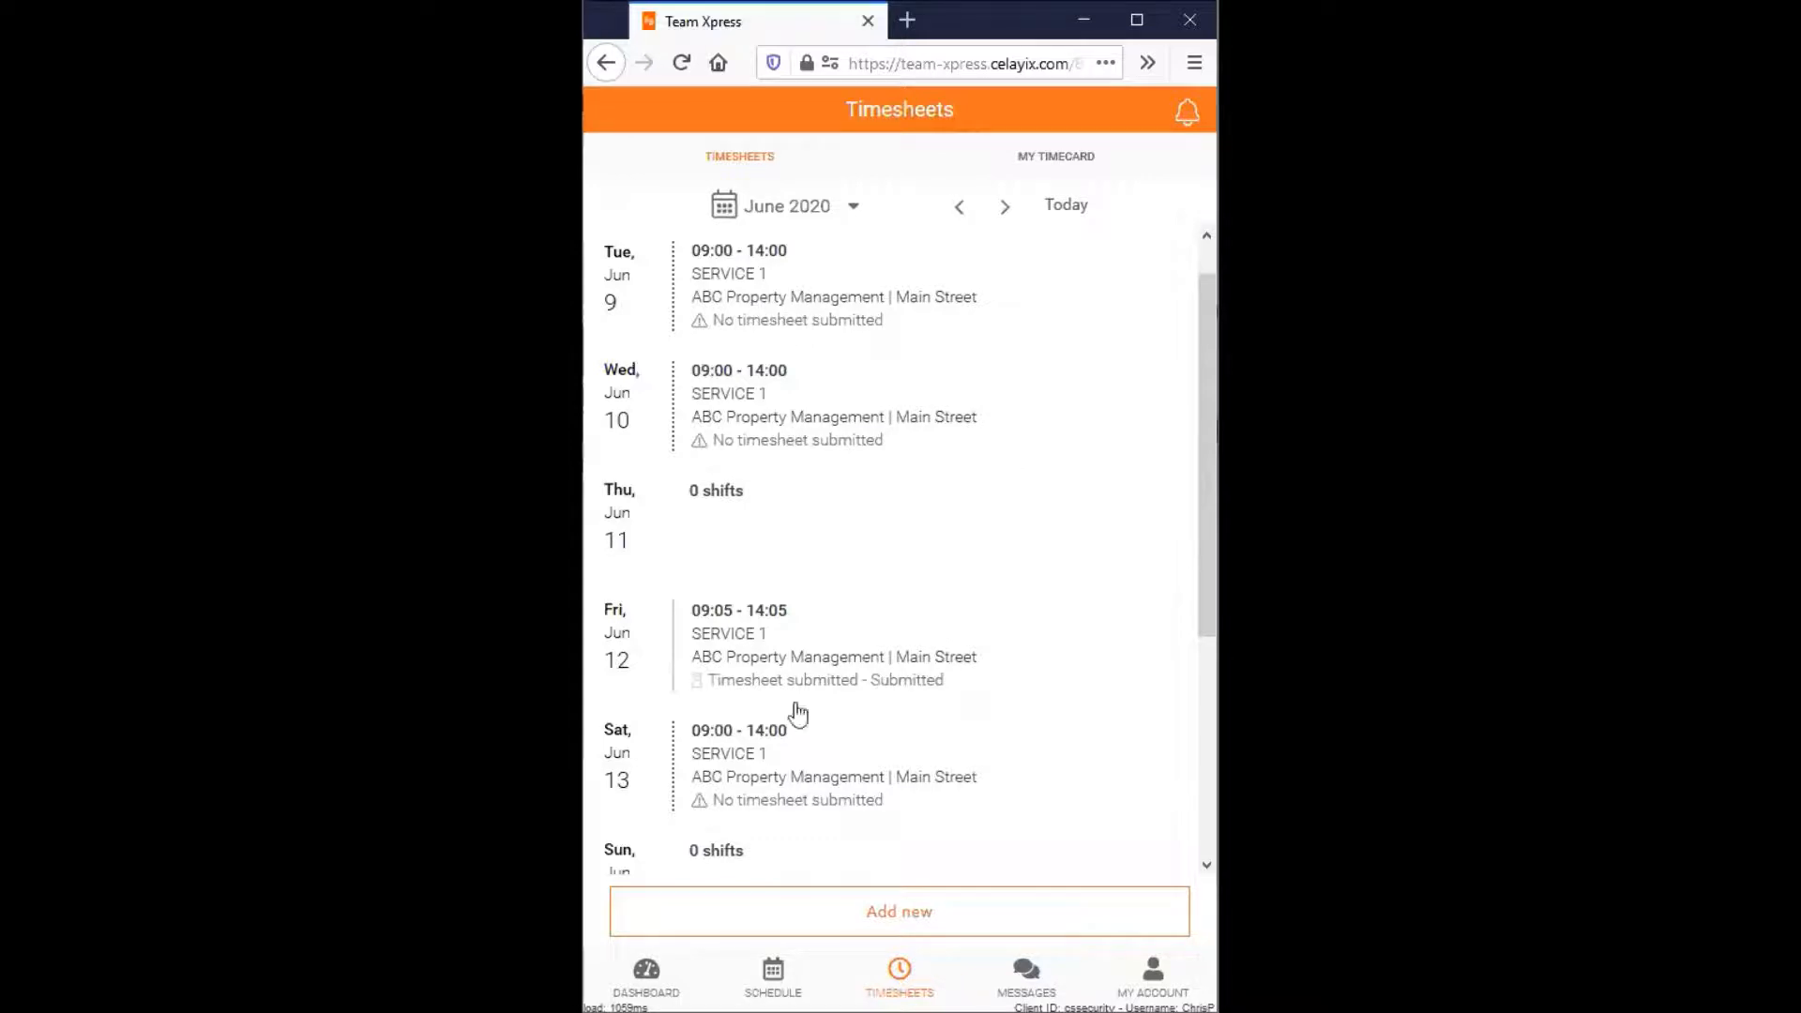
left_click_drag(1202, 507, 1201, 583)
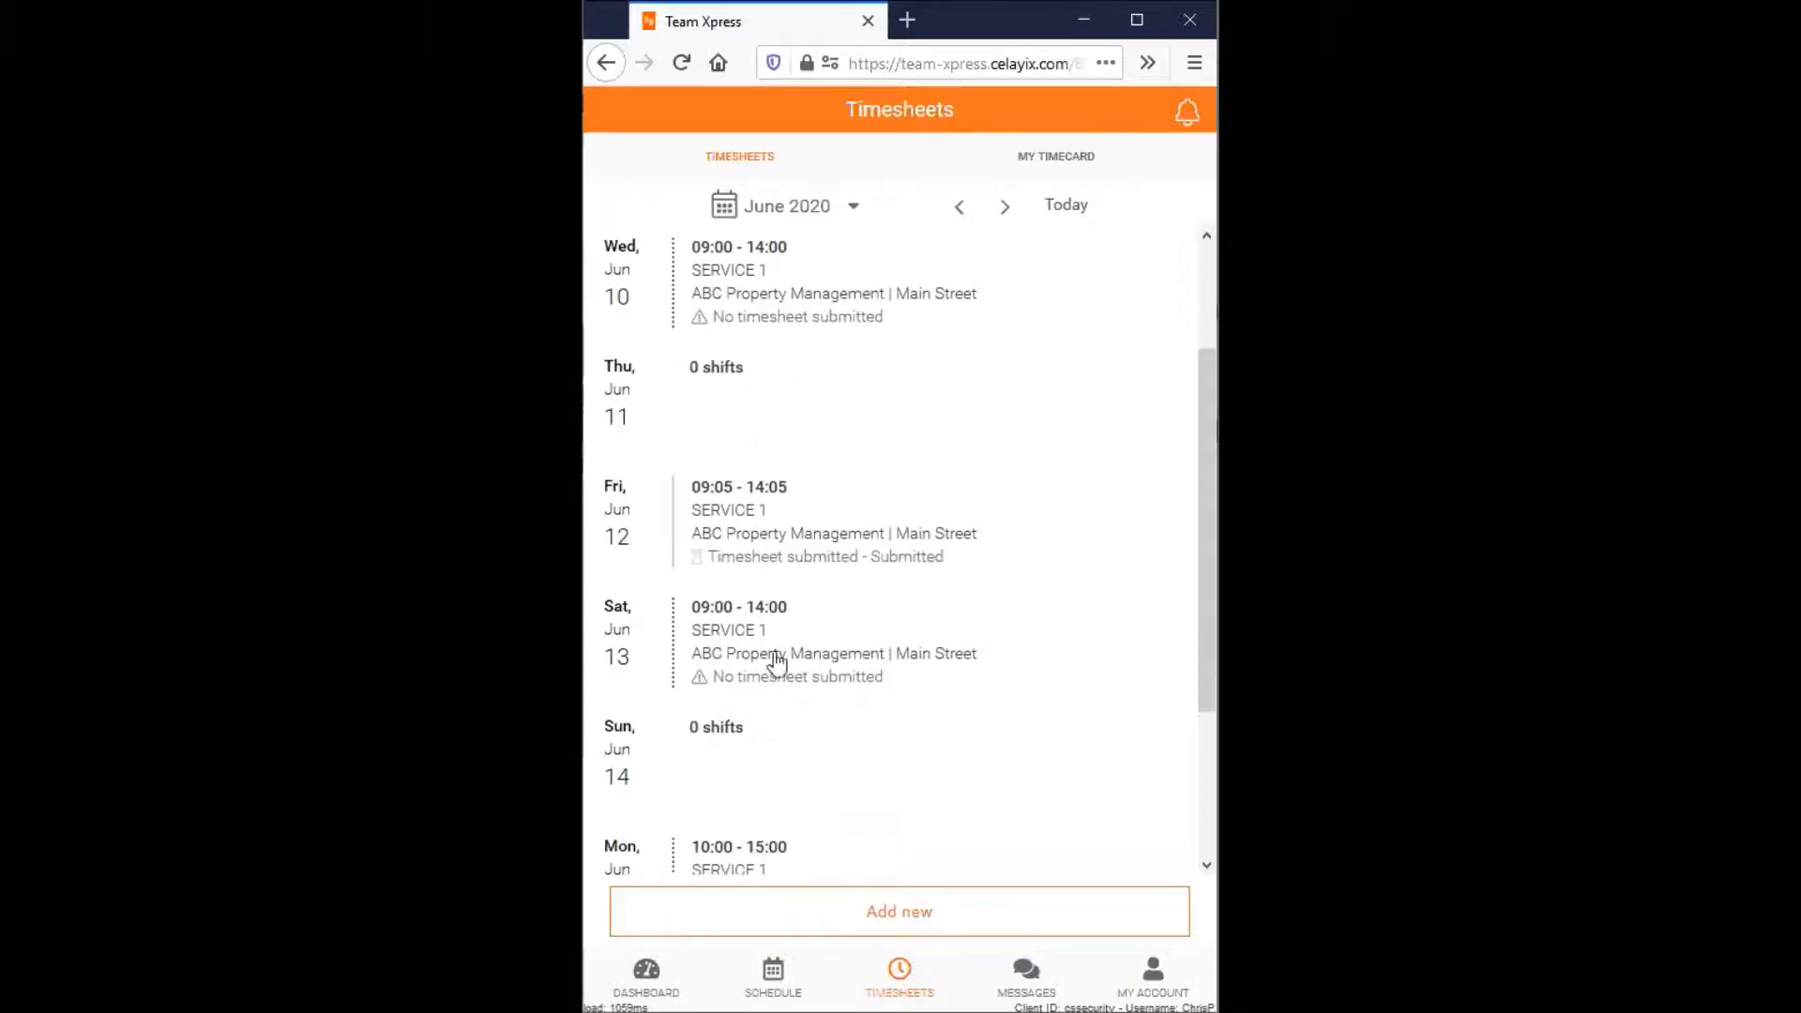
left_click(835, 638)
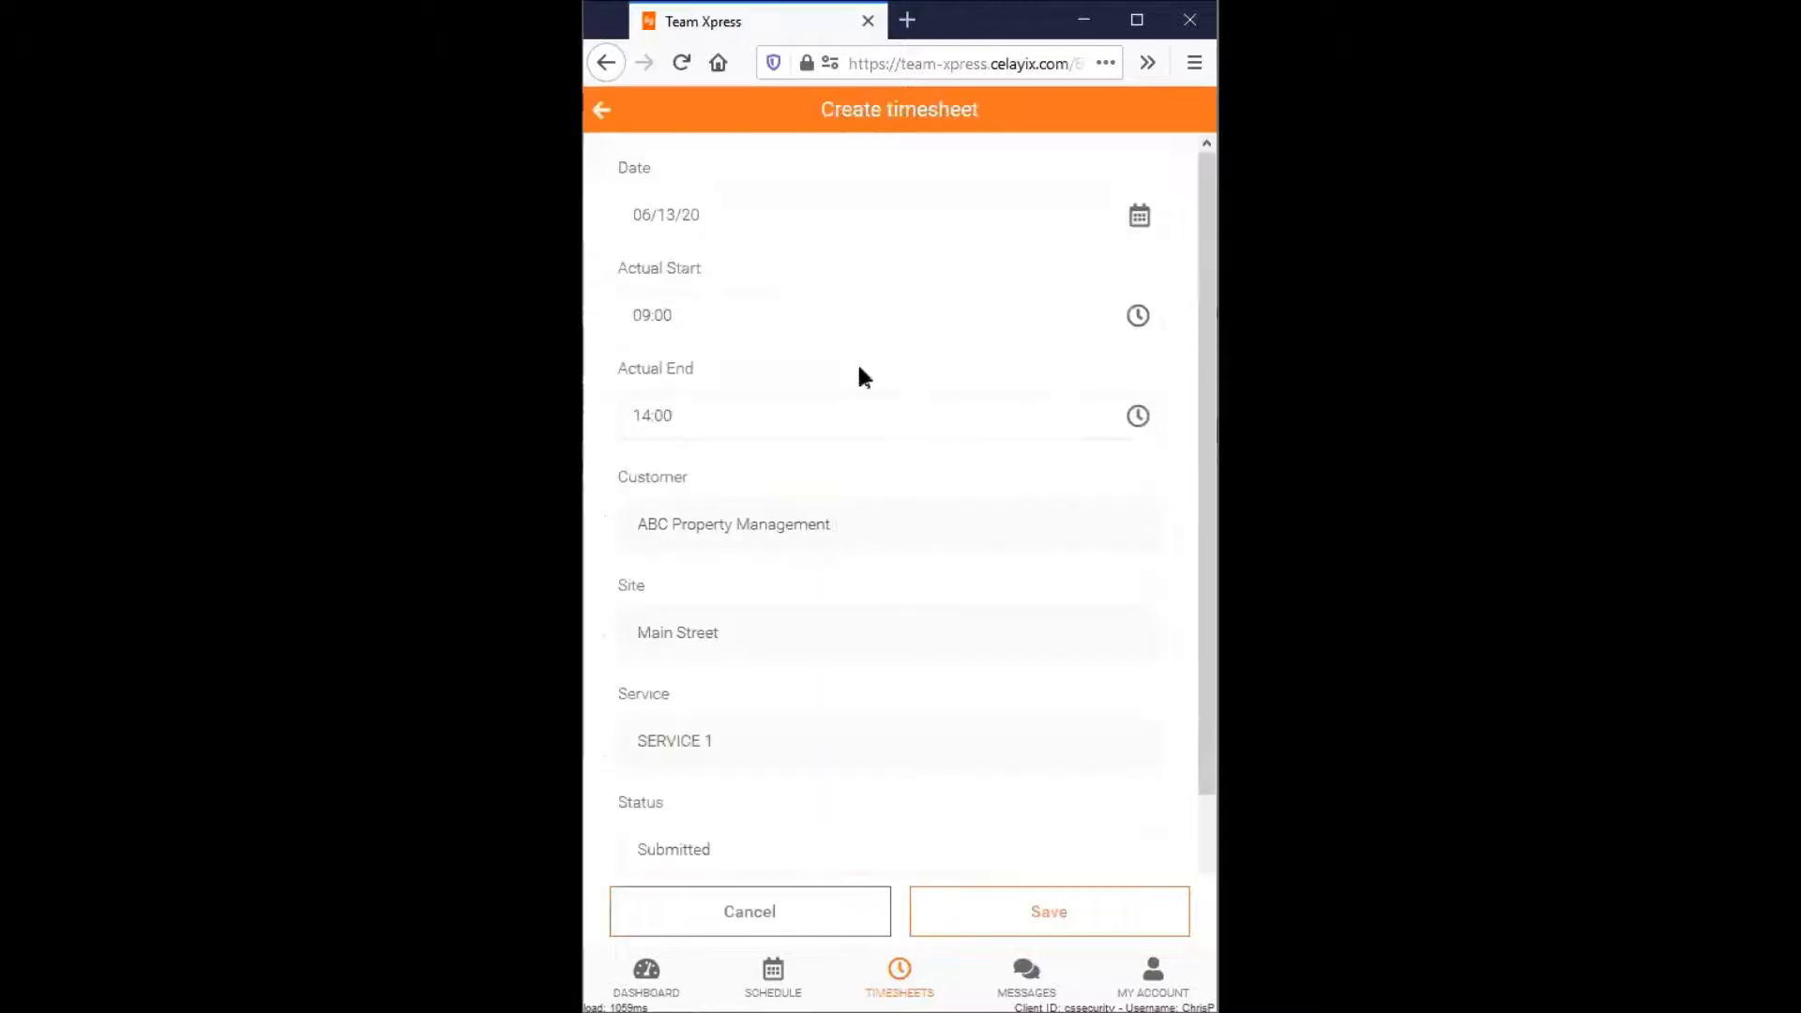
left_click_drag(1208, 510, 1193, 574)
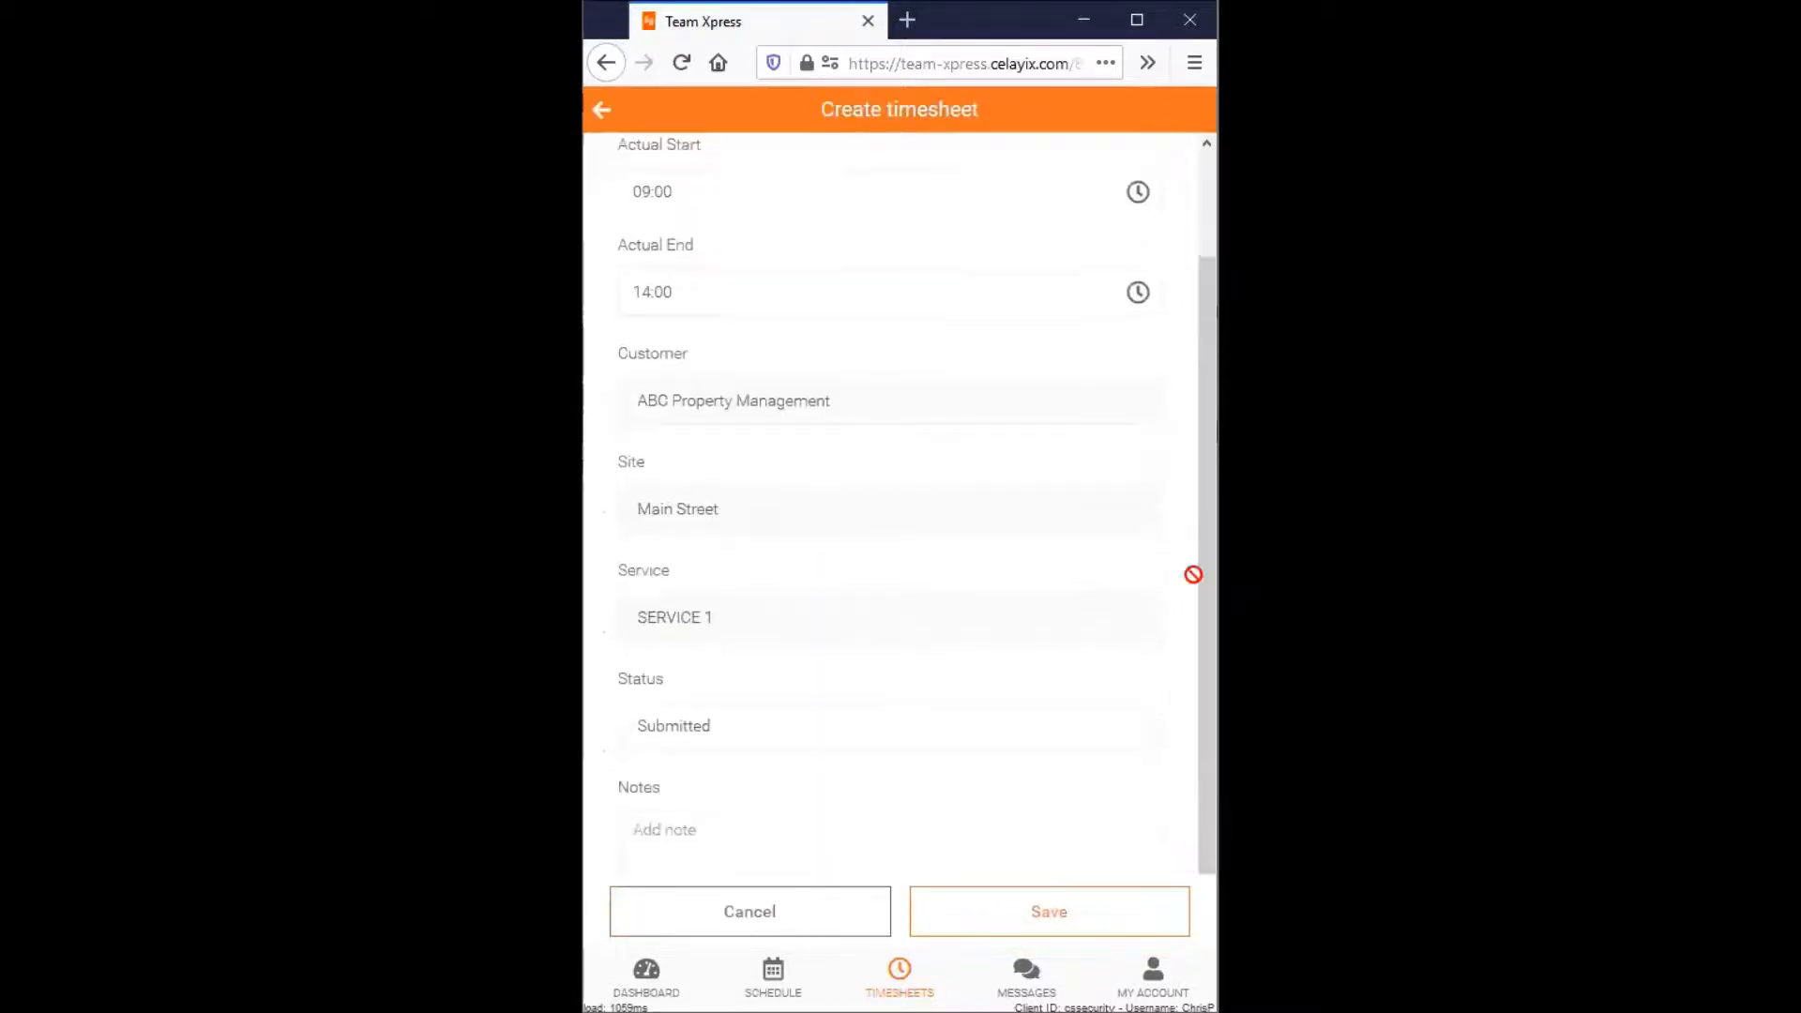
left_click(602, 110)
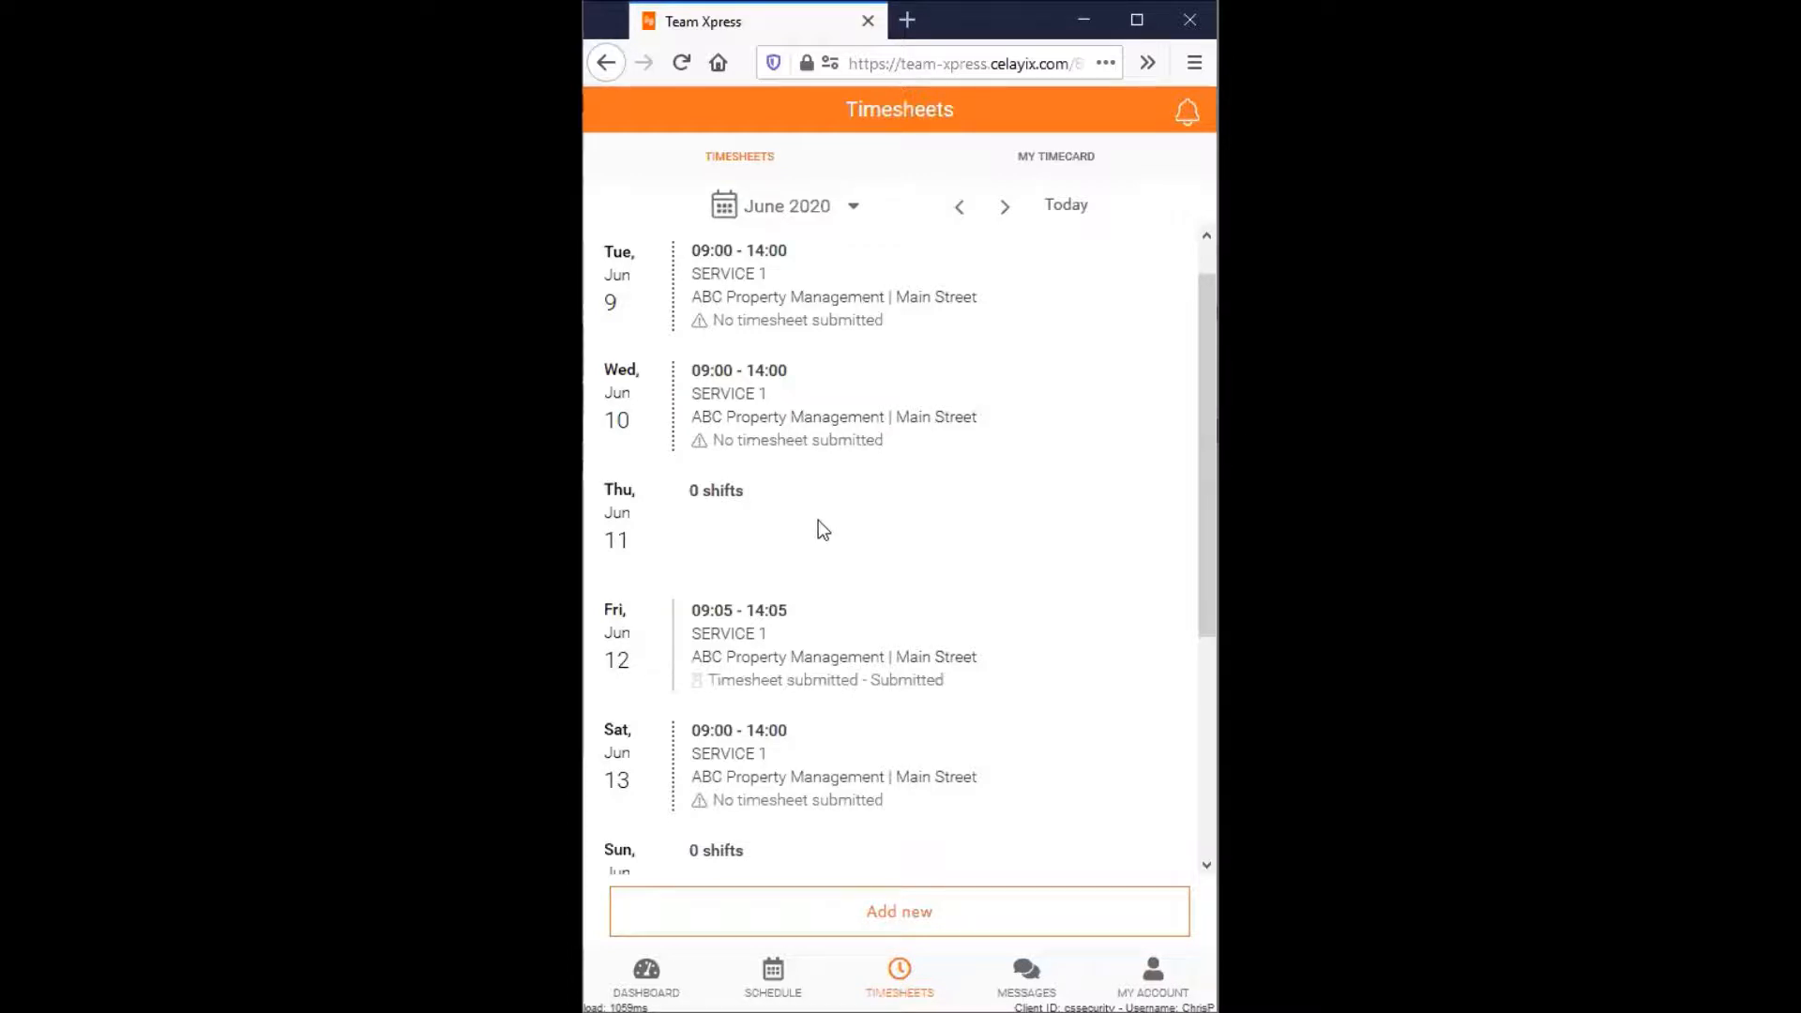
- Try adding a new blank timesheet dated 06/16/20, then leave it without saving
left_click(875, 919)
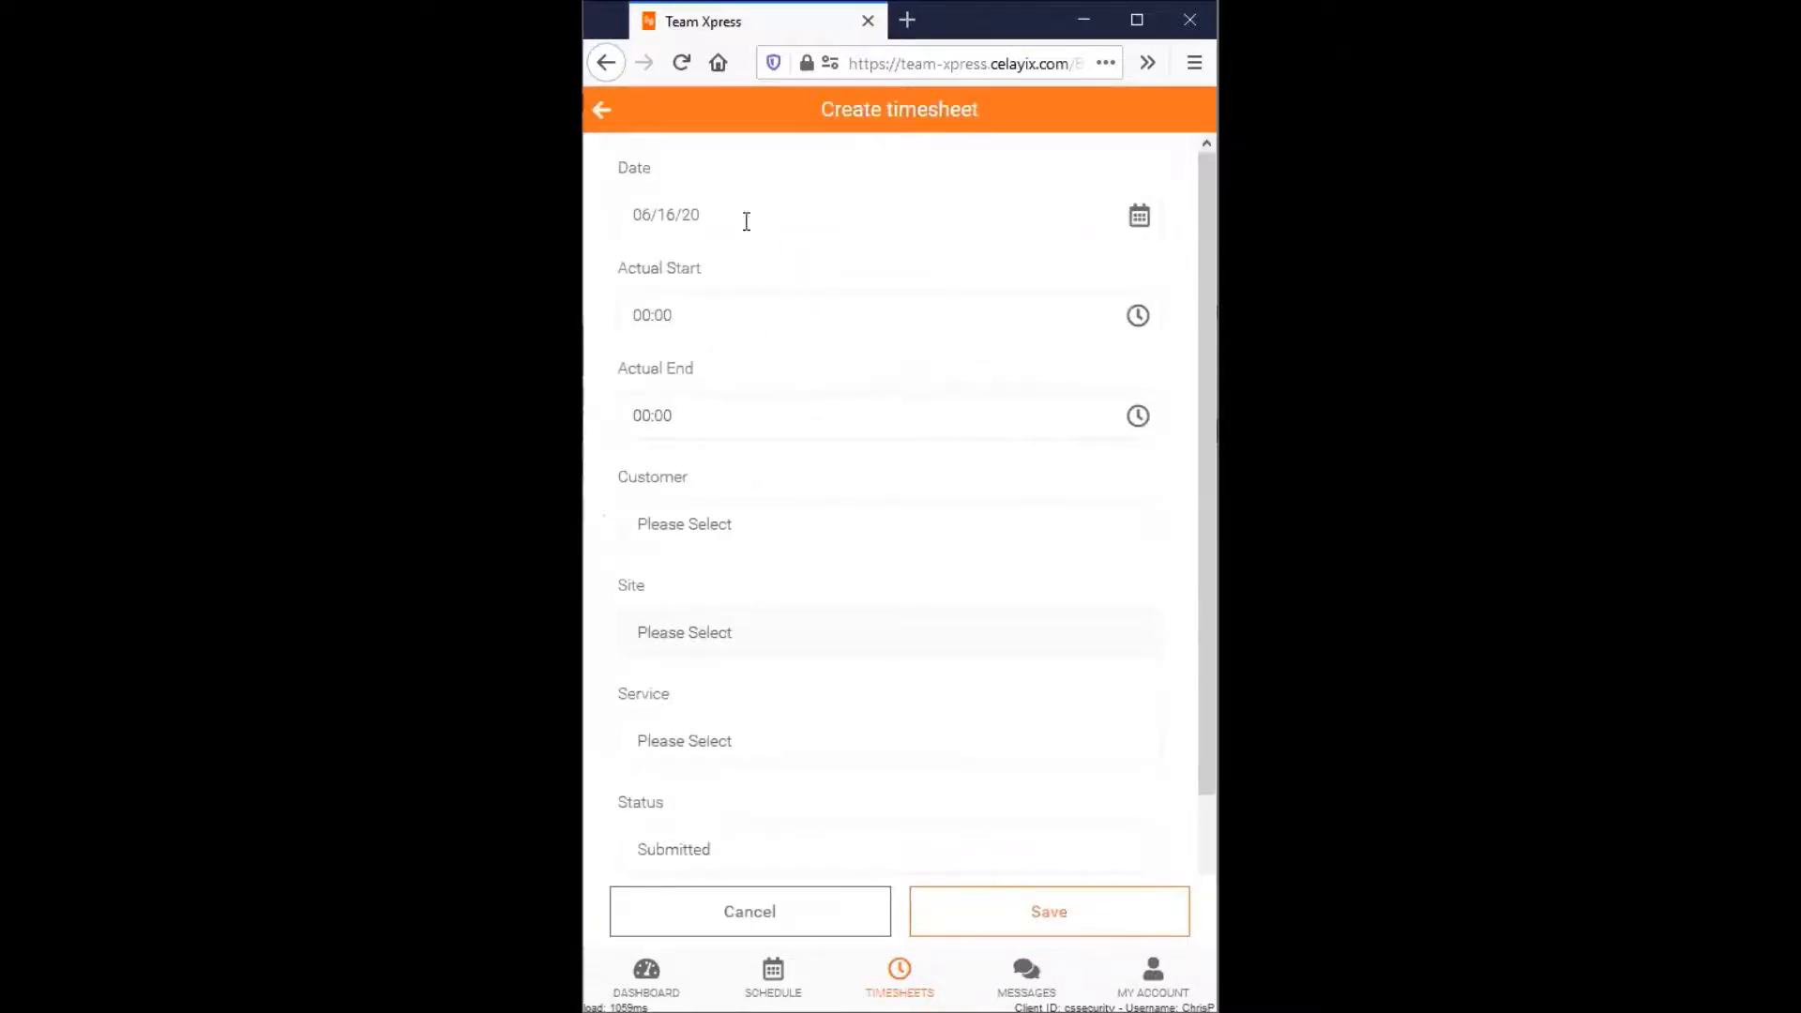
left_click(748, 221)
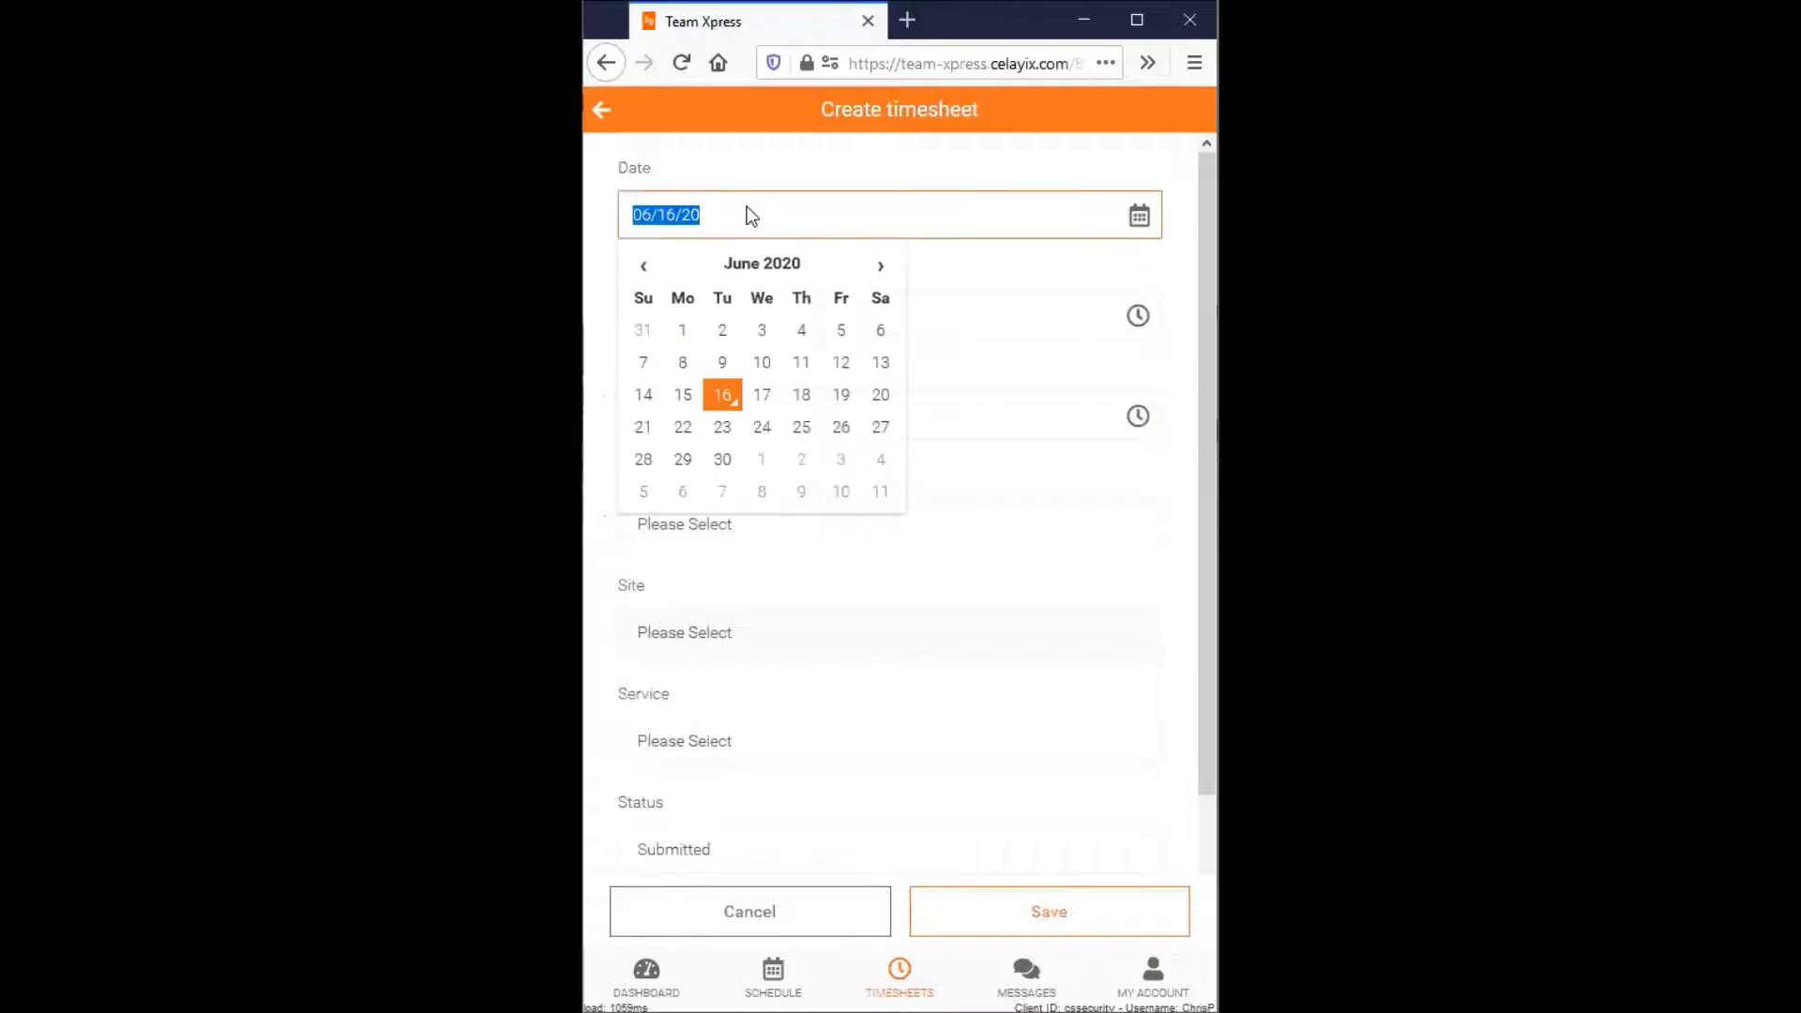
left_click(750, 214)
left_click(750, 304)
left_click(908, 505)
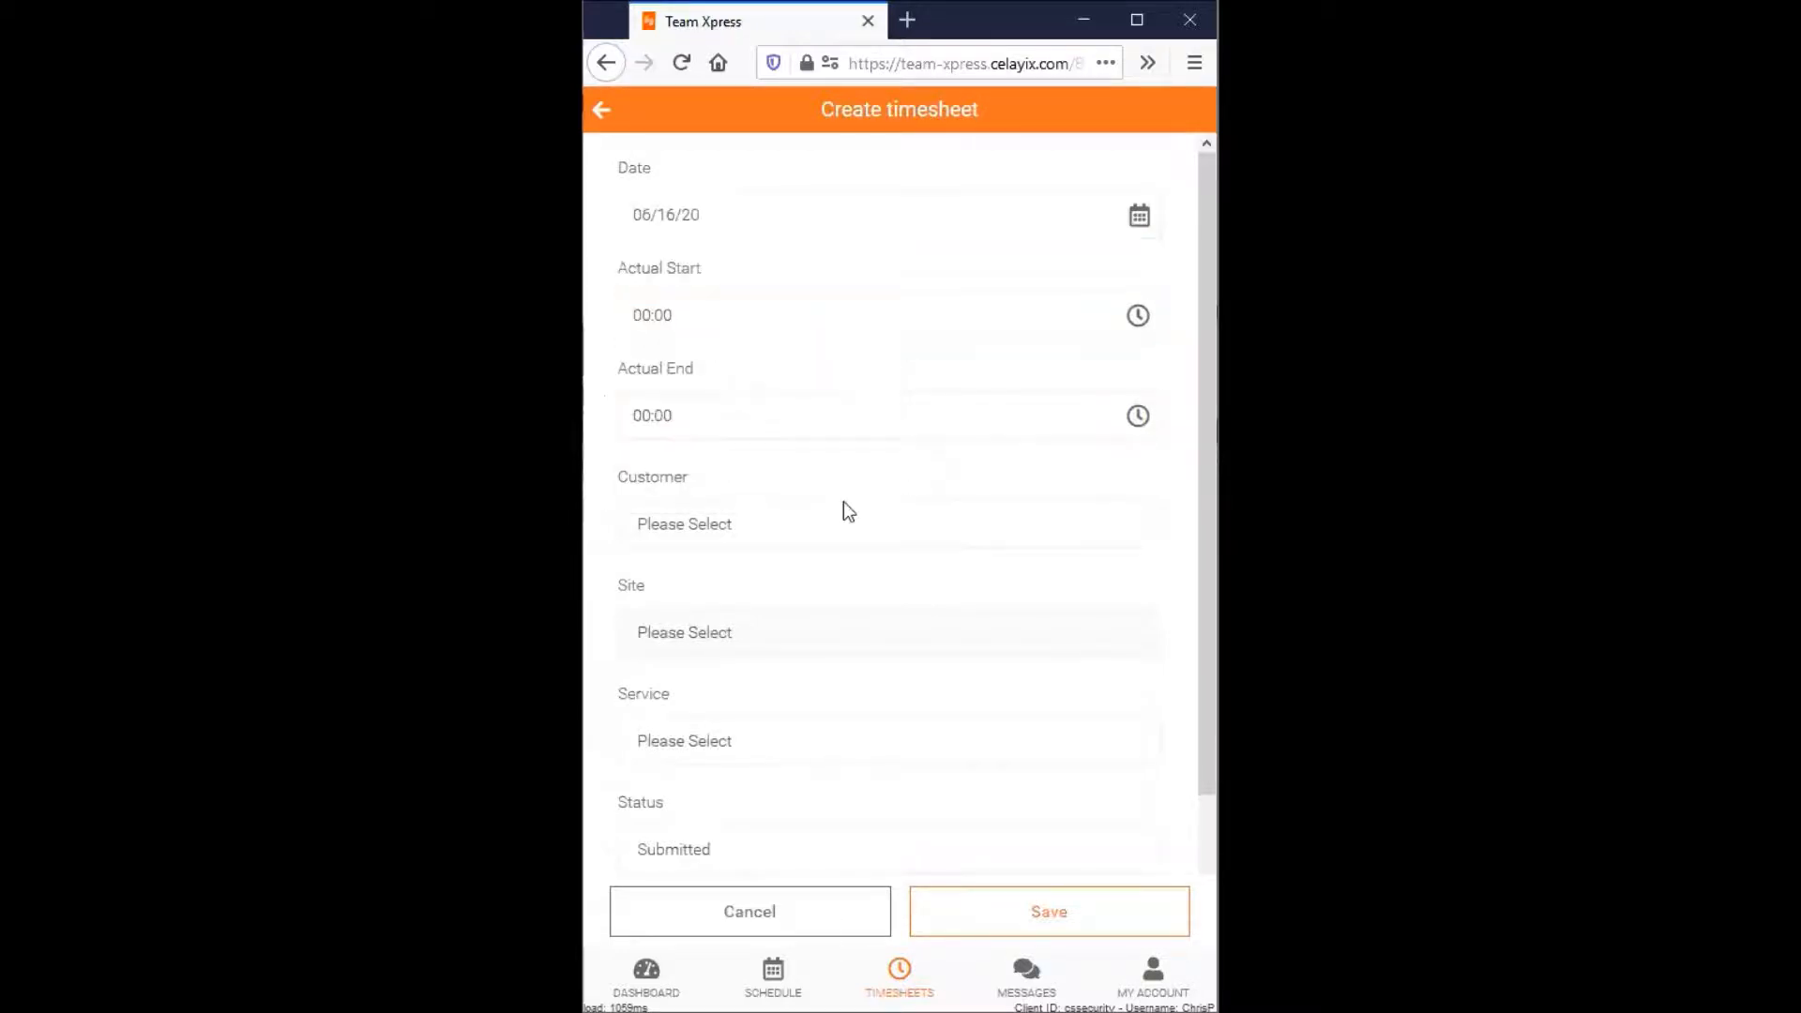
left_click(823, 524)
left_click(791, 467)
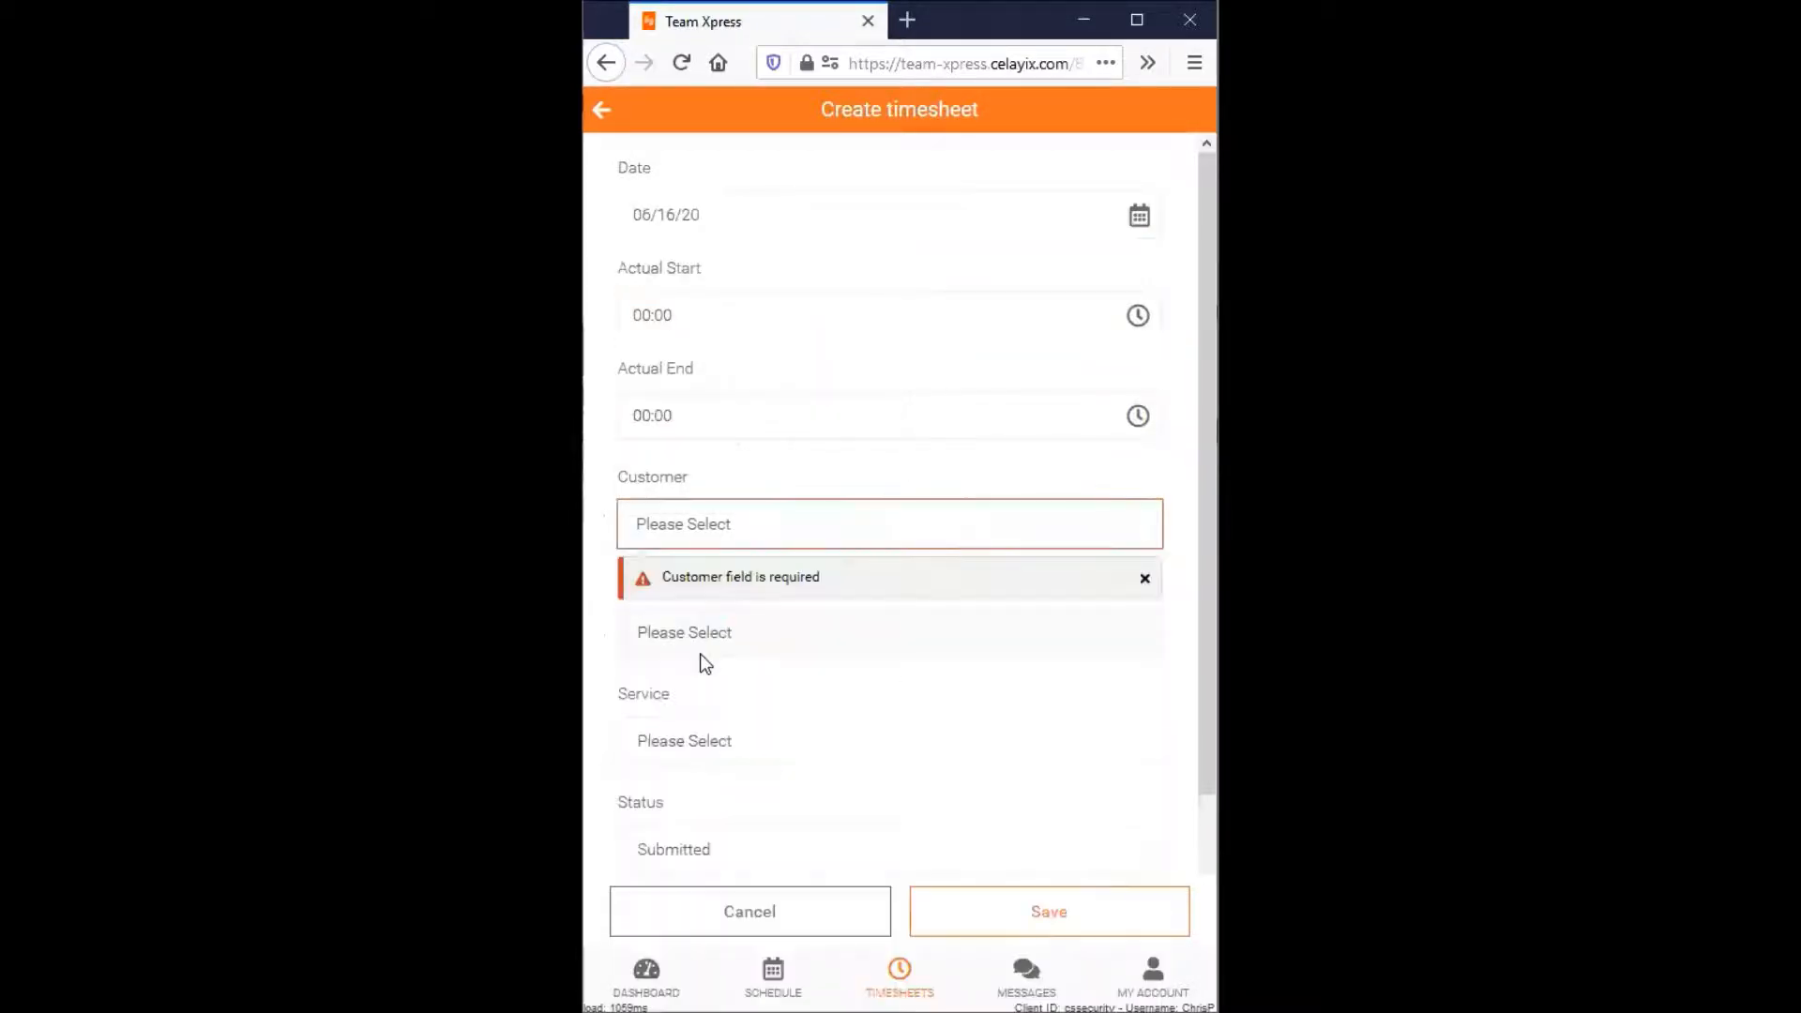
left_click(716, 751)
left_click(882, 785)
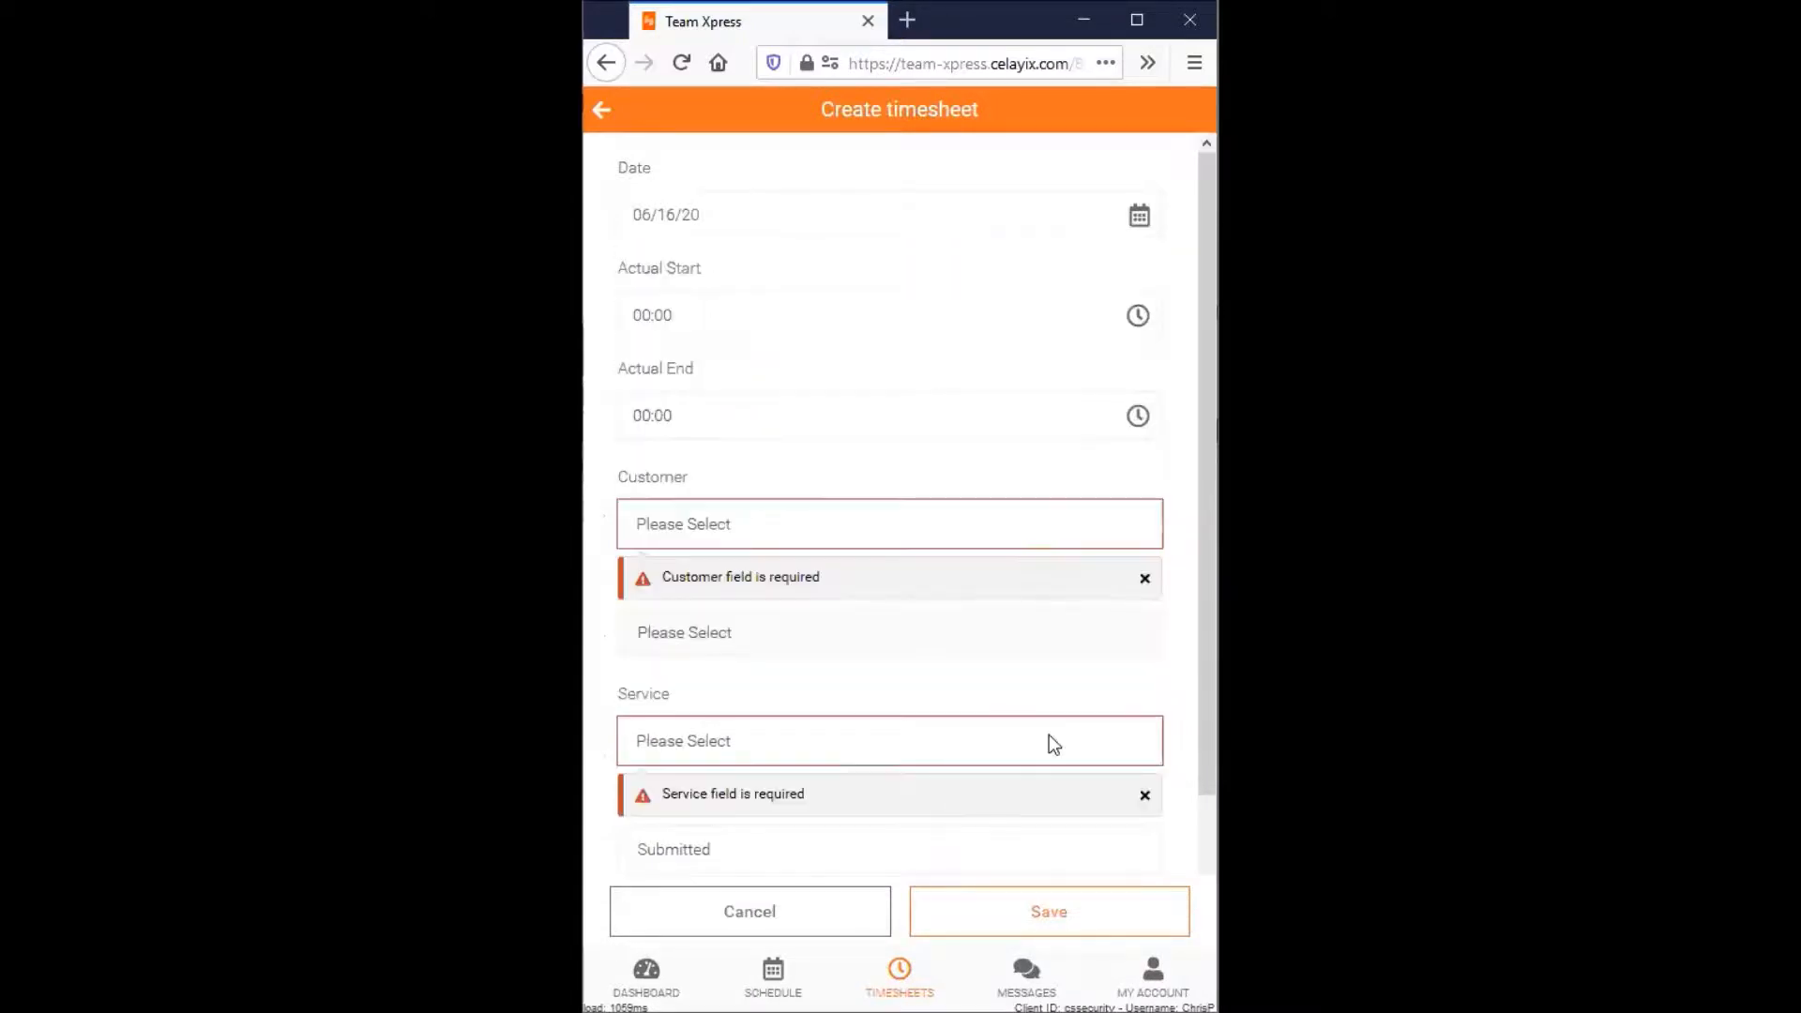
left_click_drag(1206, 644, 1203, 795)
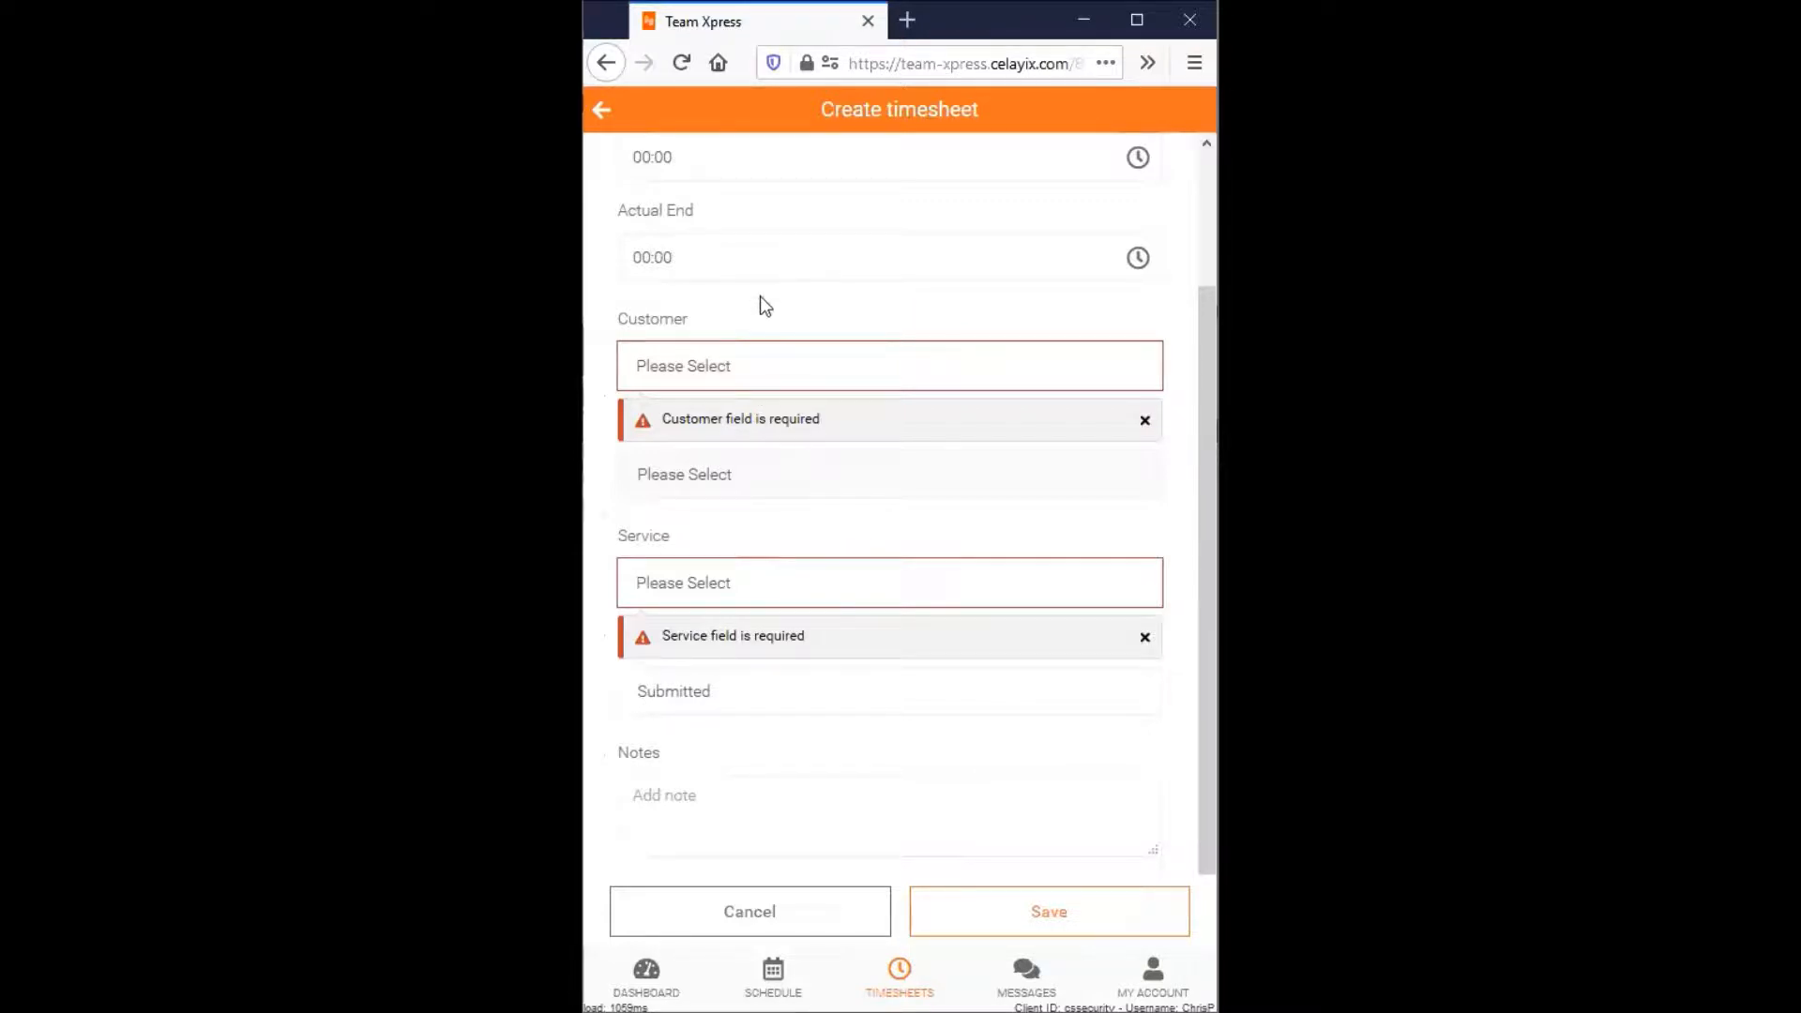
scroll(797, 561, "up", 1)
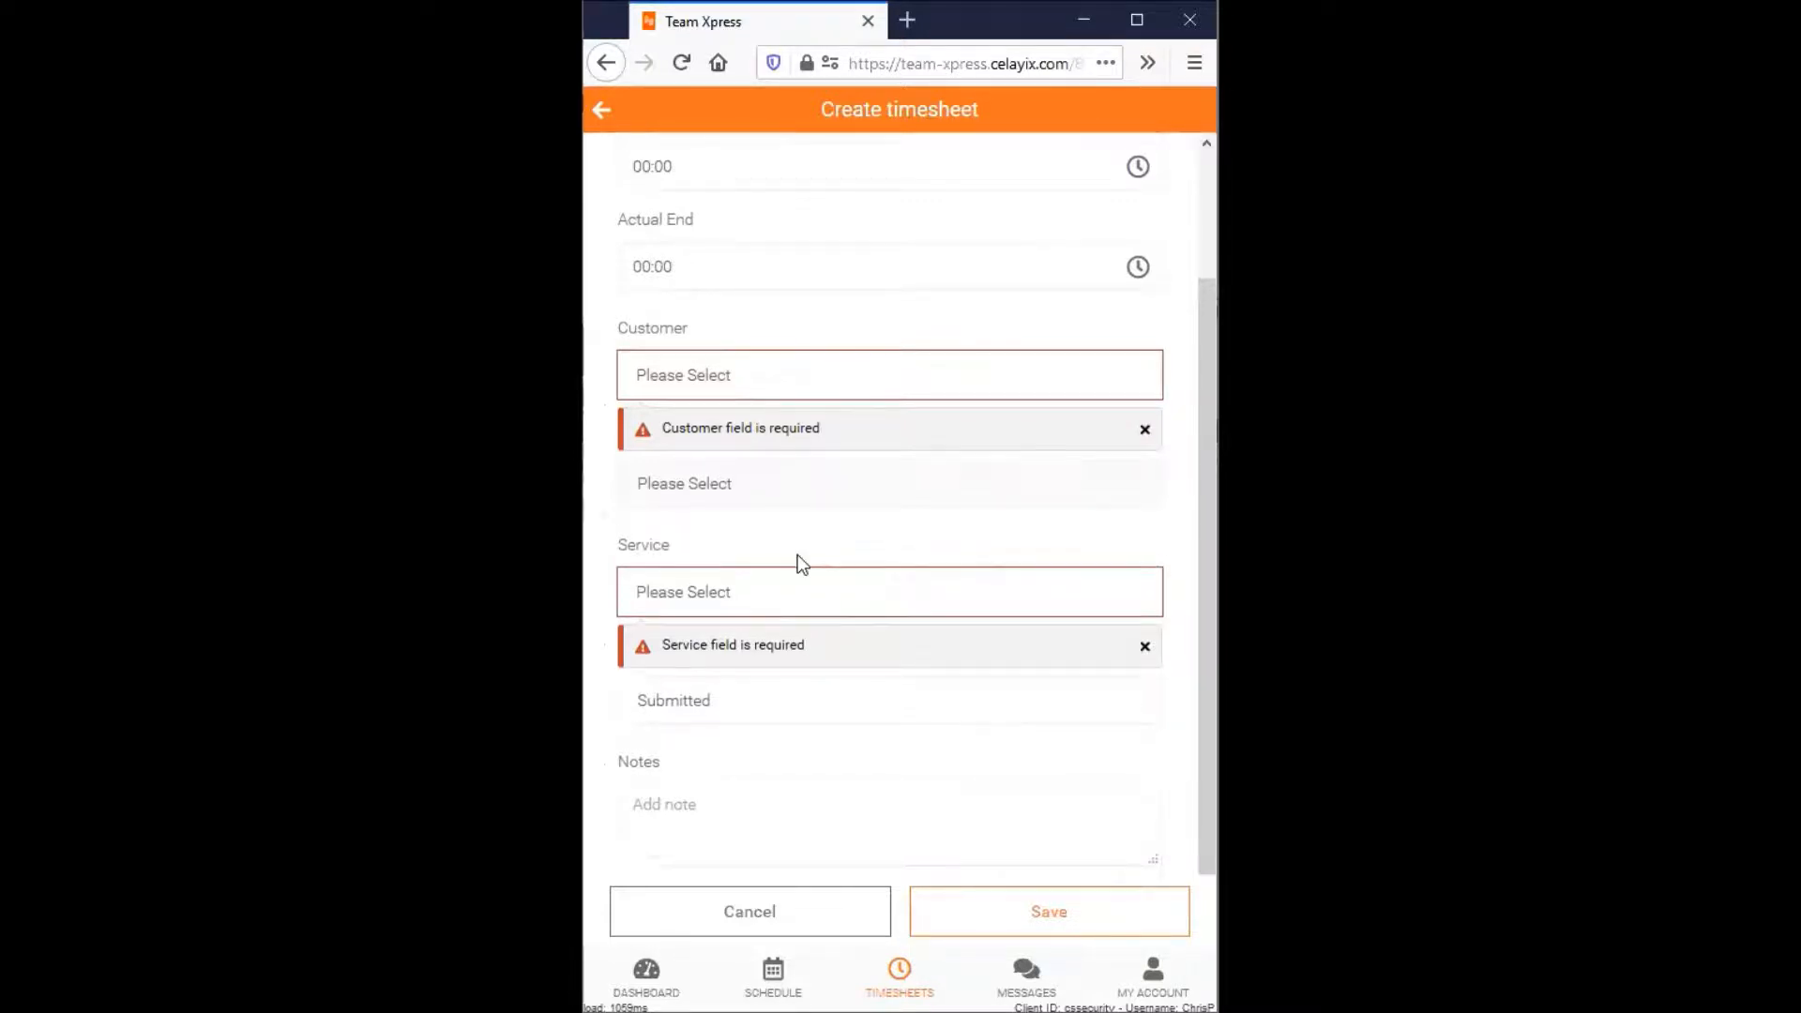
scroll(799, 556, "up", 2)
key("alt+Left")
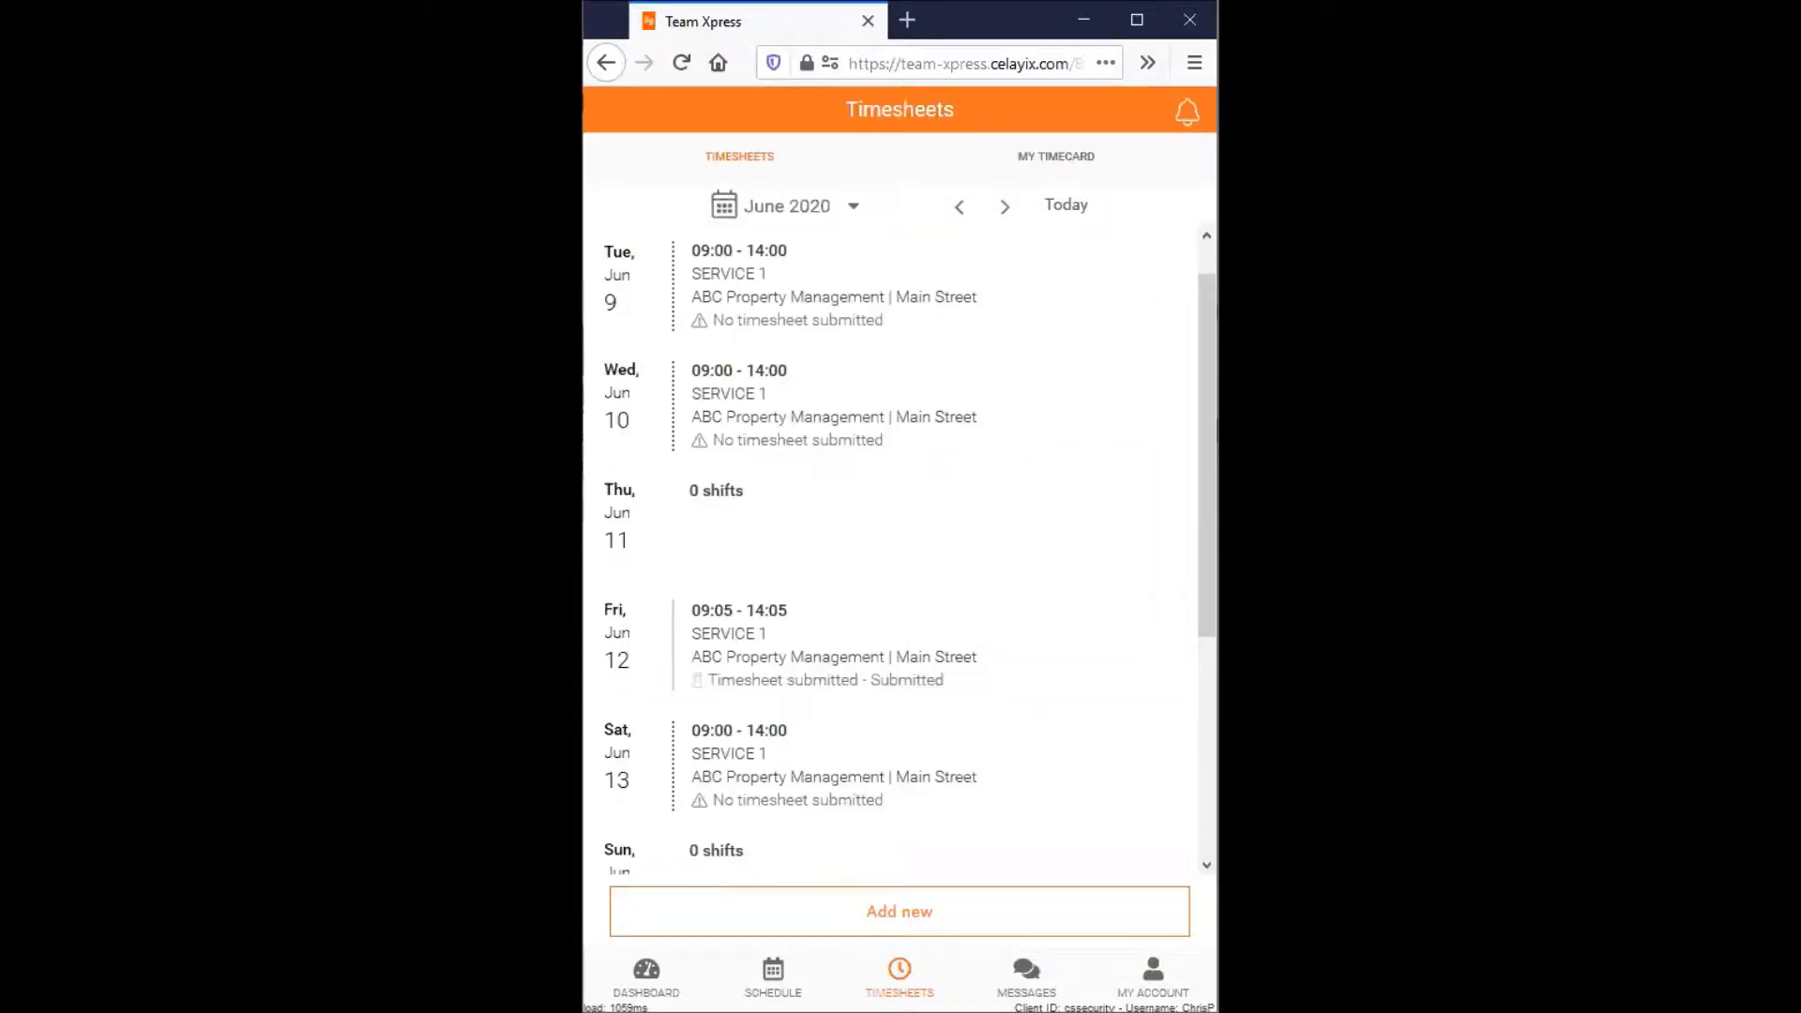
- Jump to Tuesday, June 16 in the timesheets list using the month calendar
scroll(1196, 506, "down", 1)
scroll(1129, 550, "down", 3)
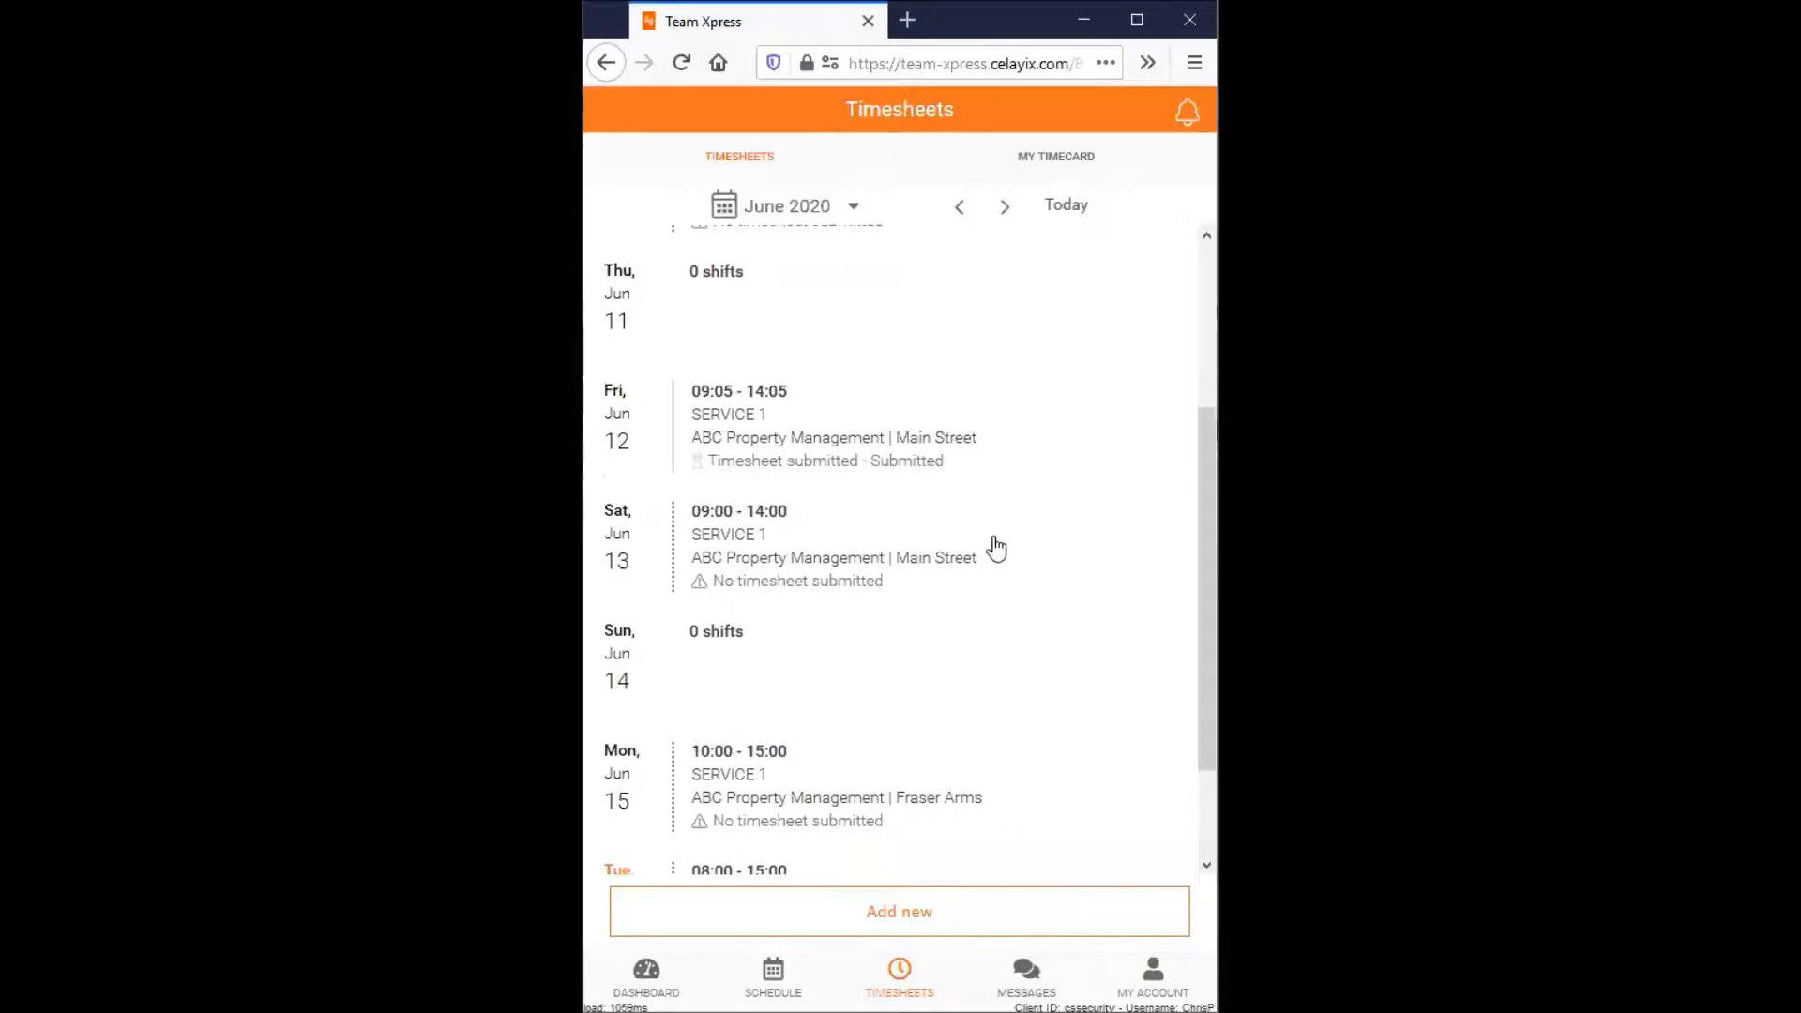
scroll(995, 550, "down", 2)
scroll(929, 554, "down", 5)
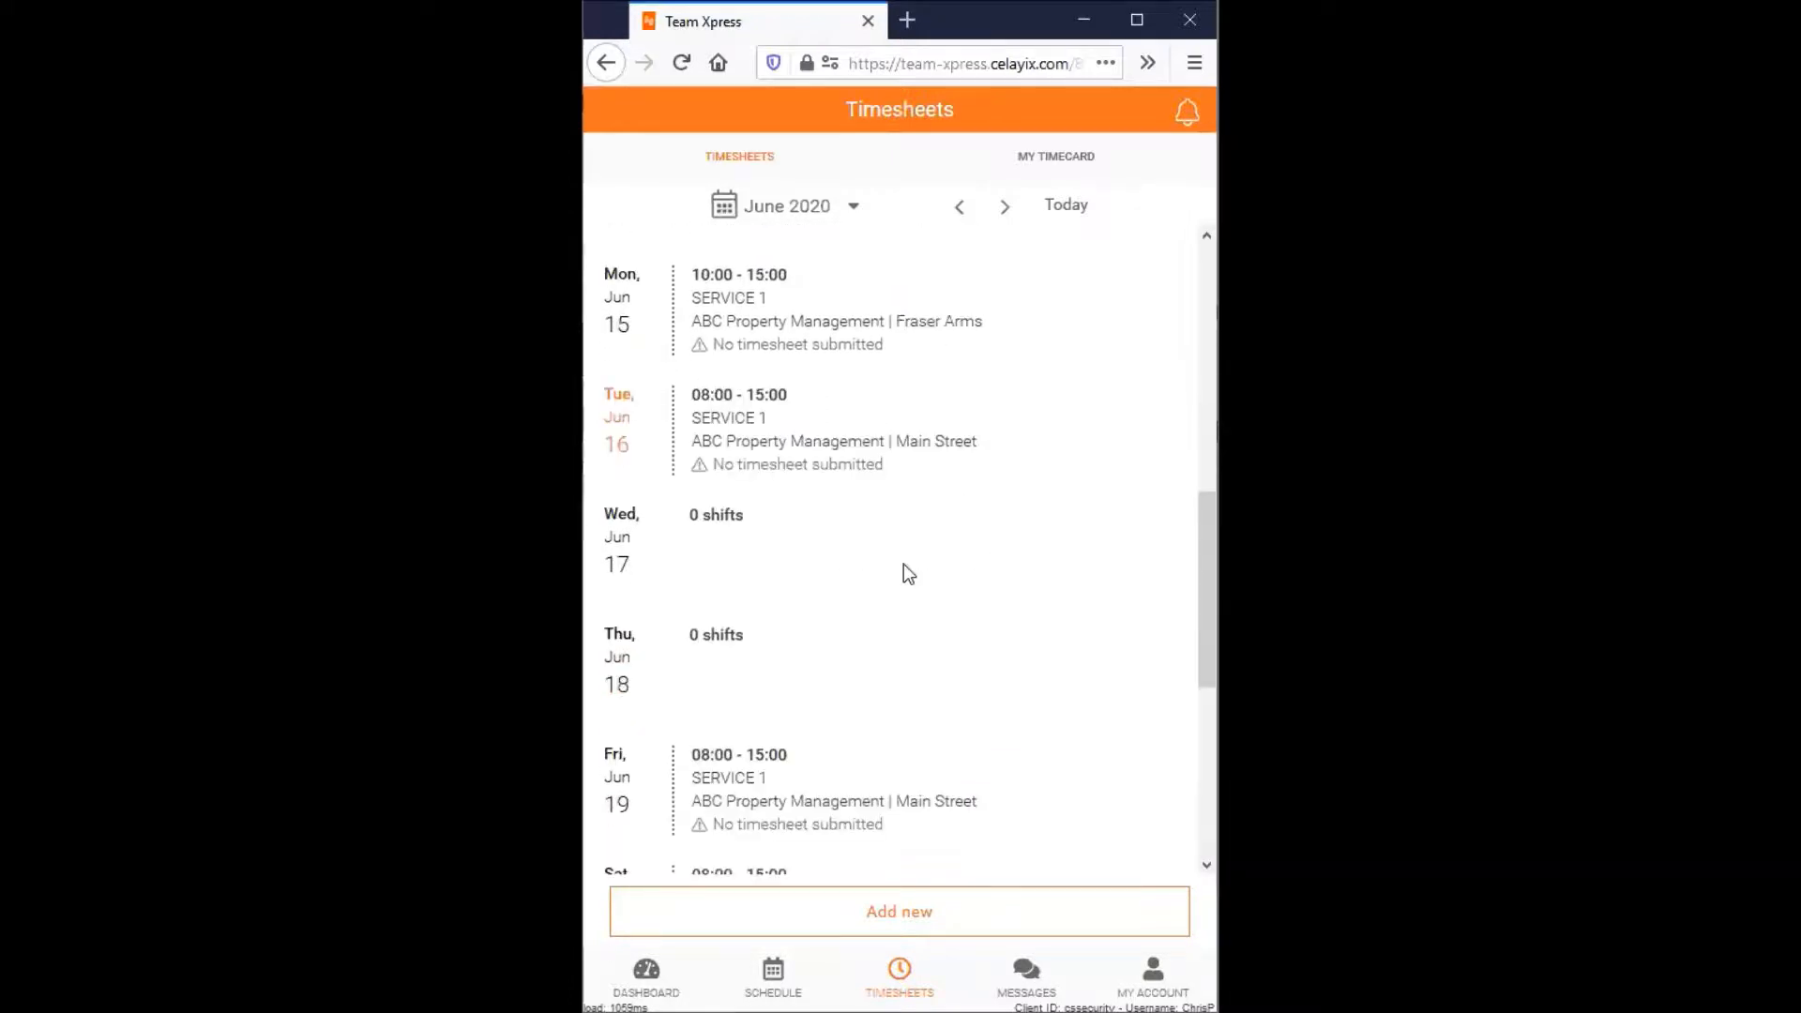
left_click(853, 210)
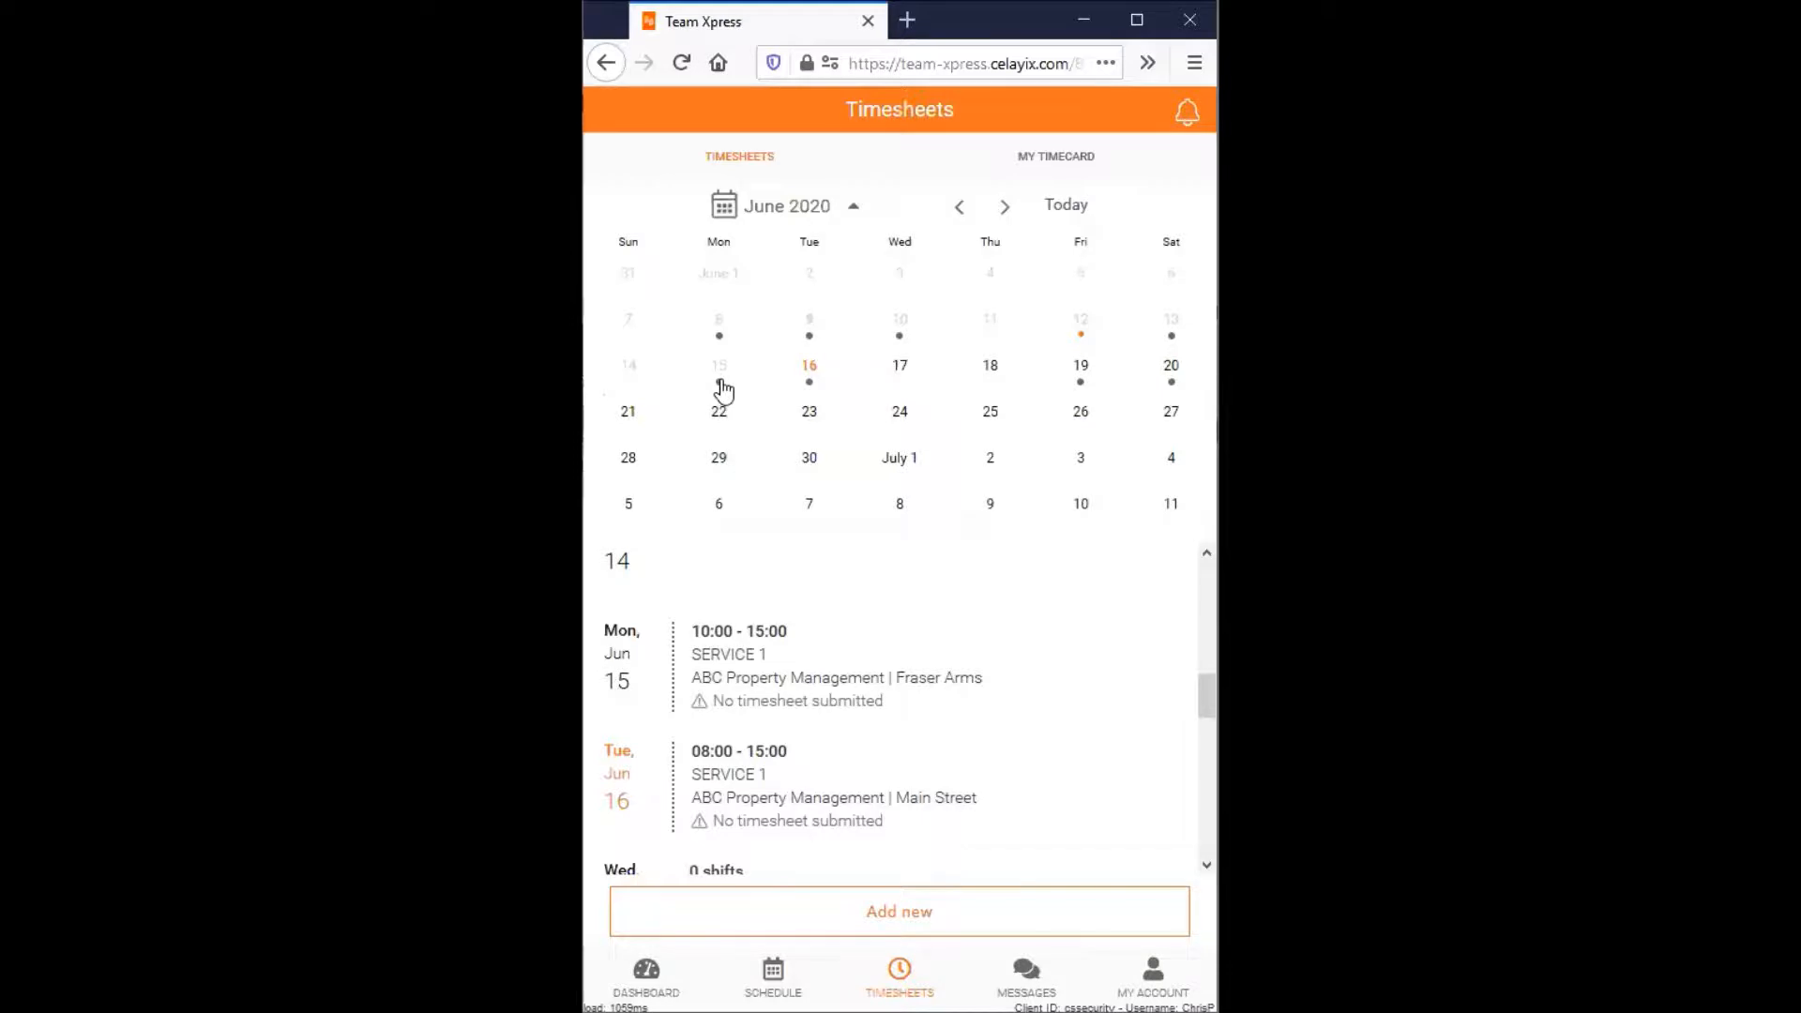
left_click(812, 382)
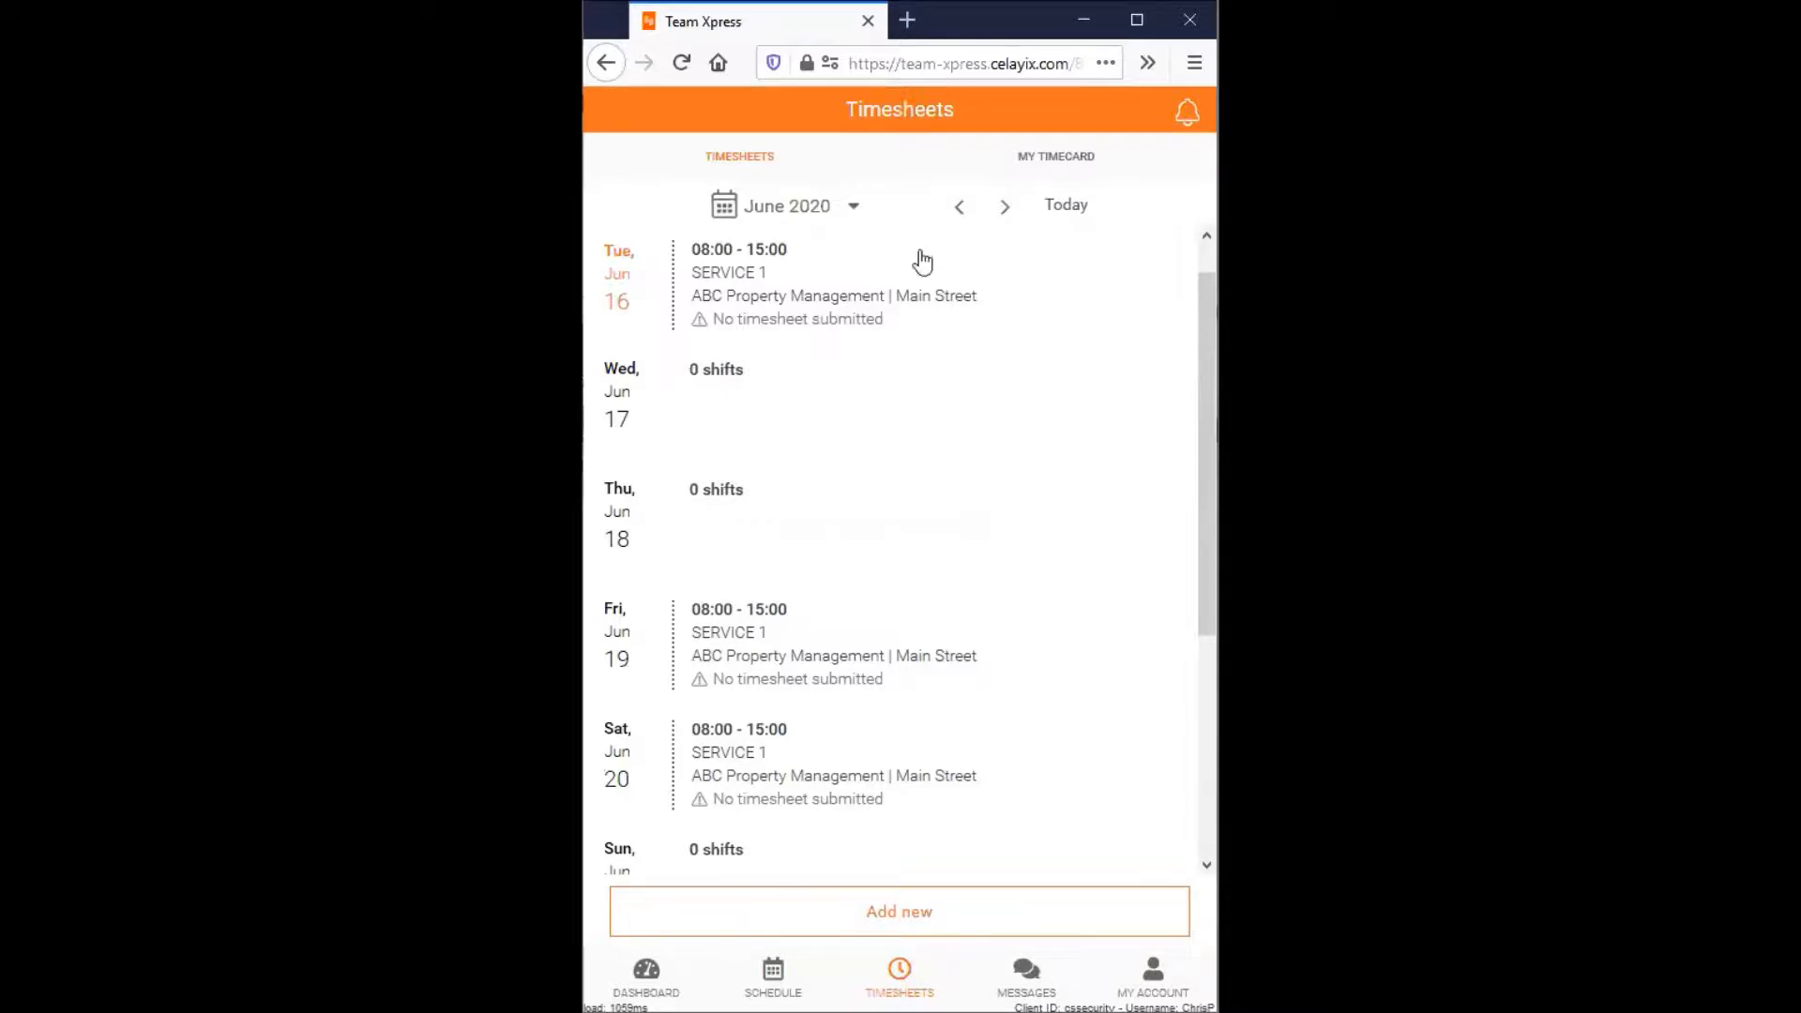
- Open the timecards for the previous week, June 7 - 13, 2020
left_click(1043, 159)
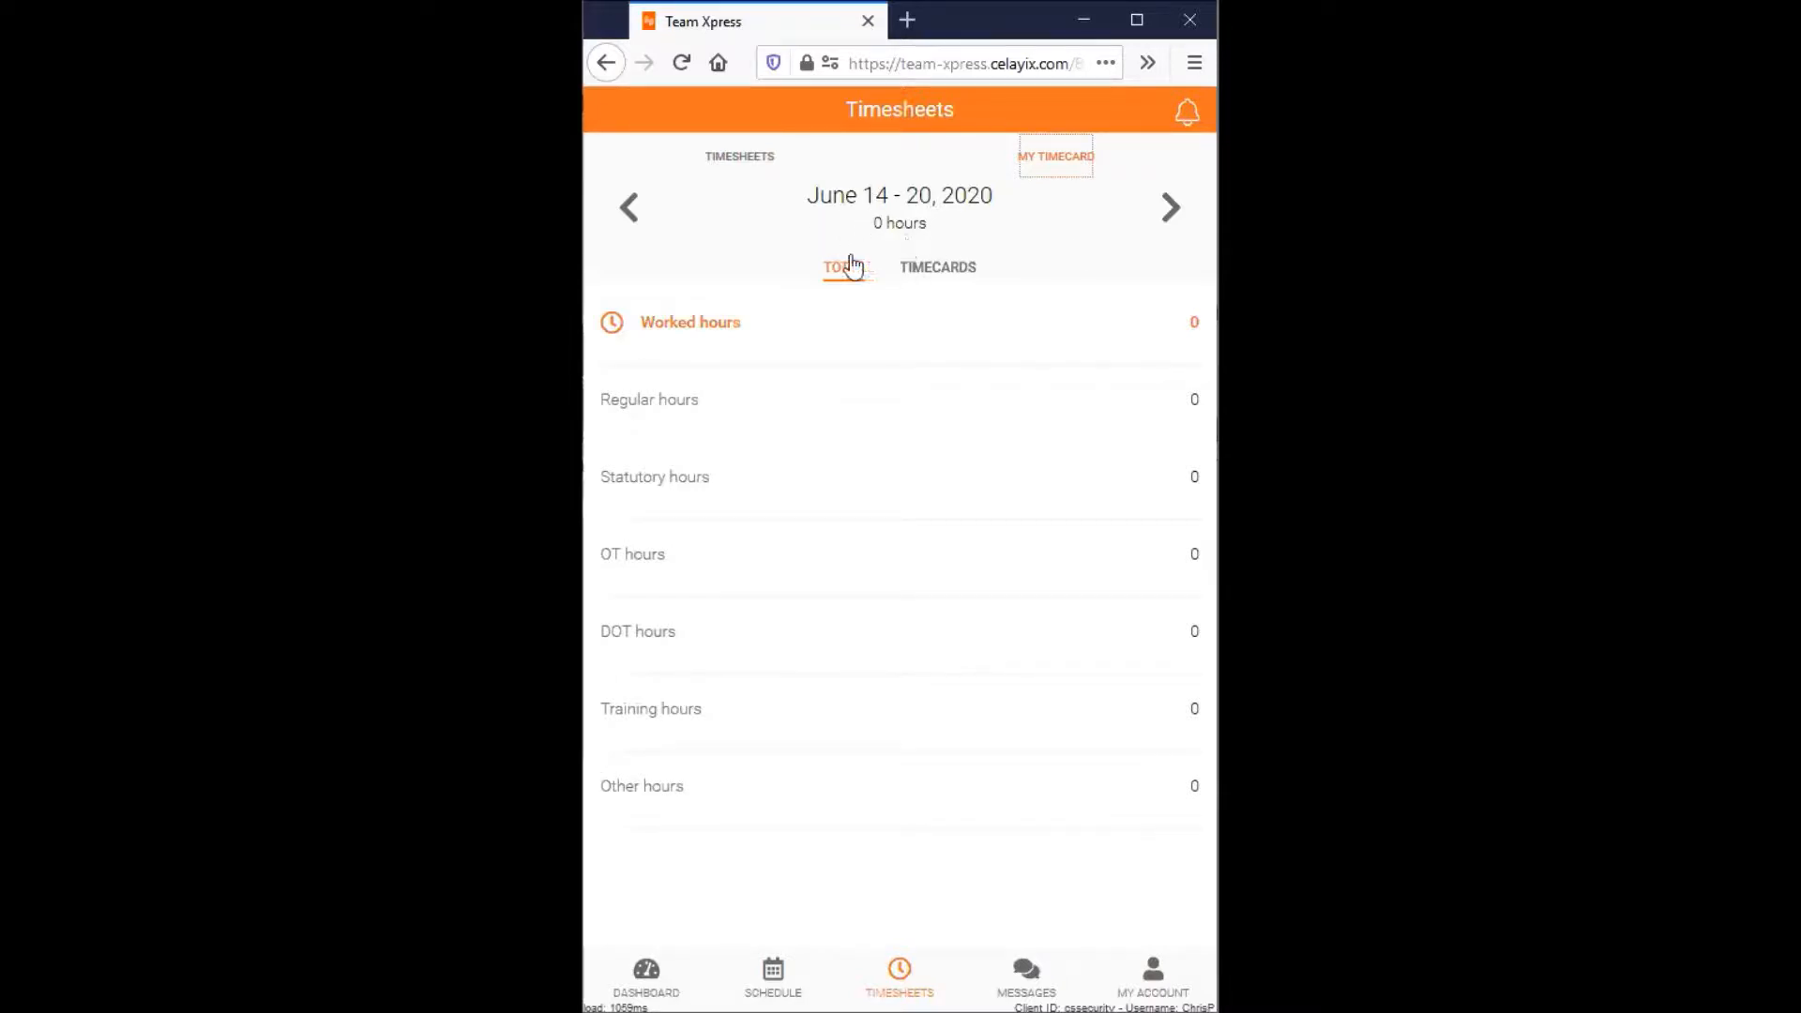
left_click(628, 210)
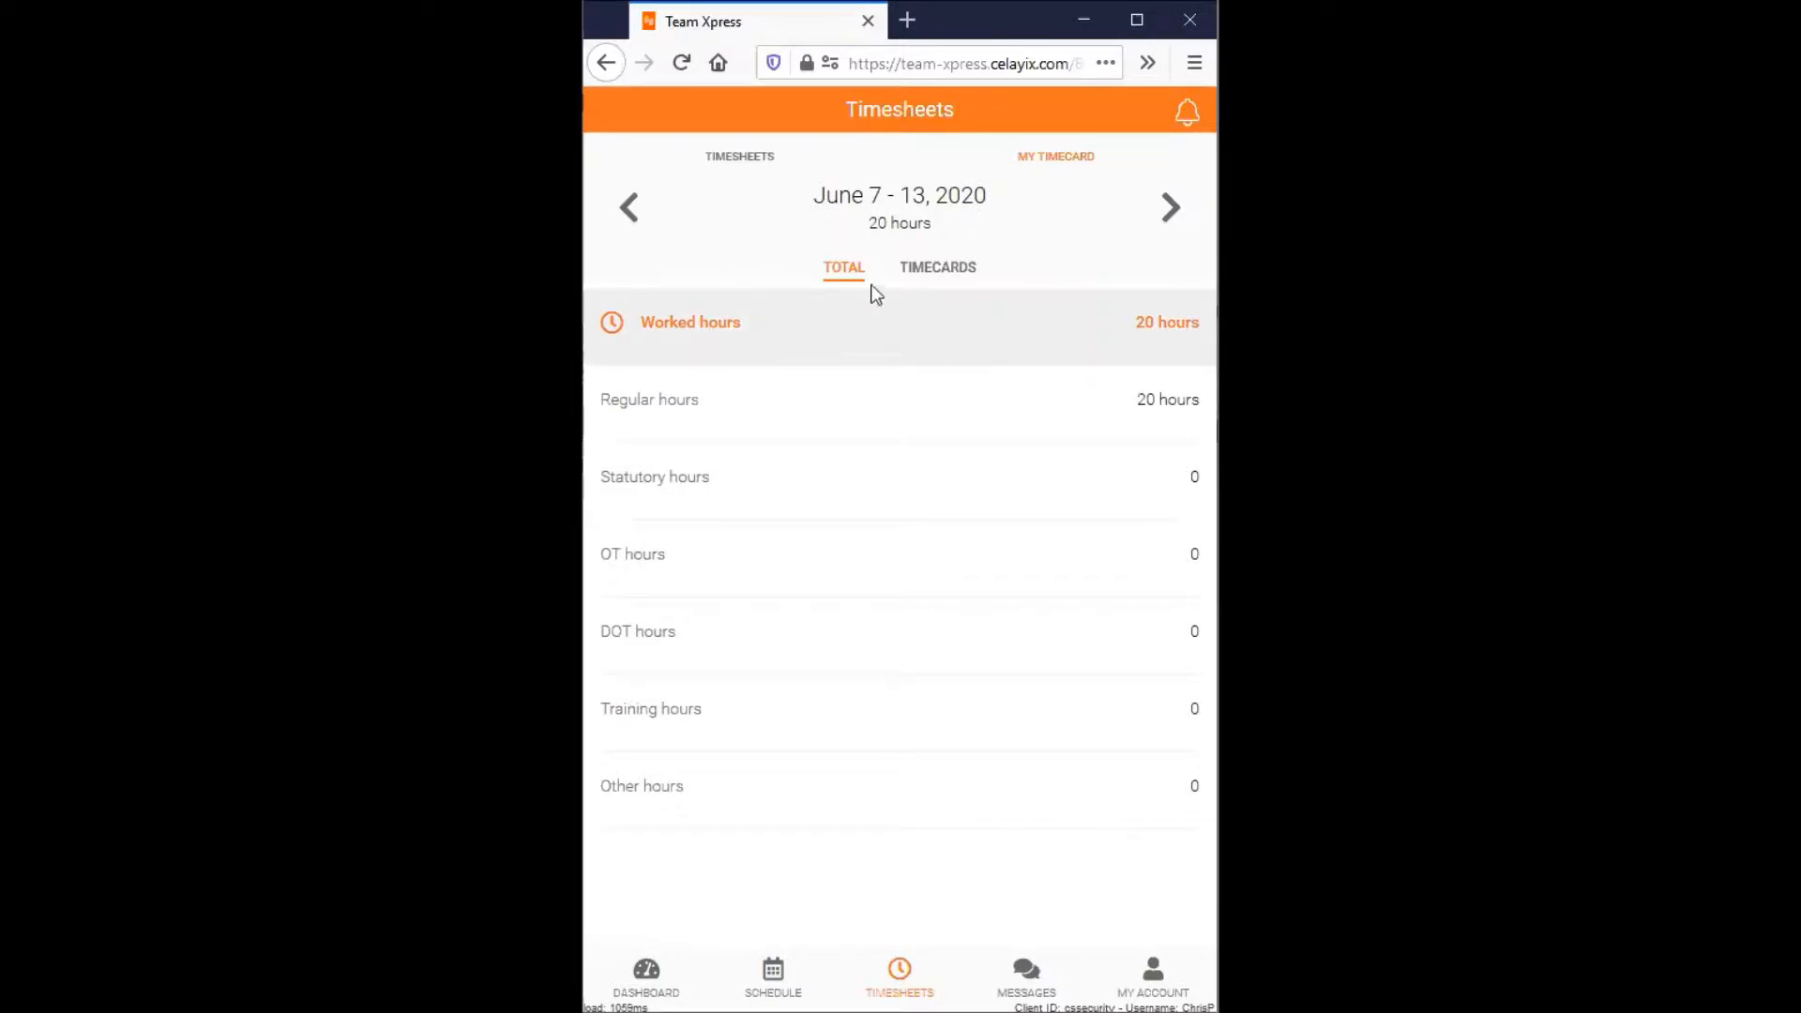
left_click(947, 272)
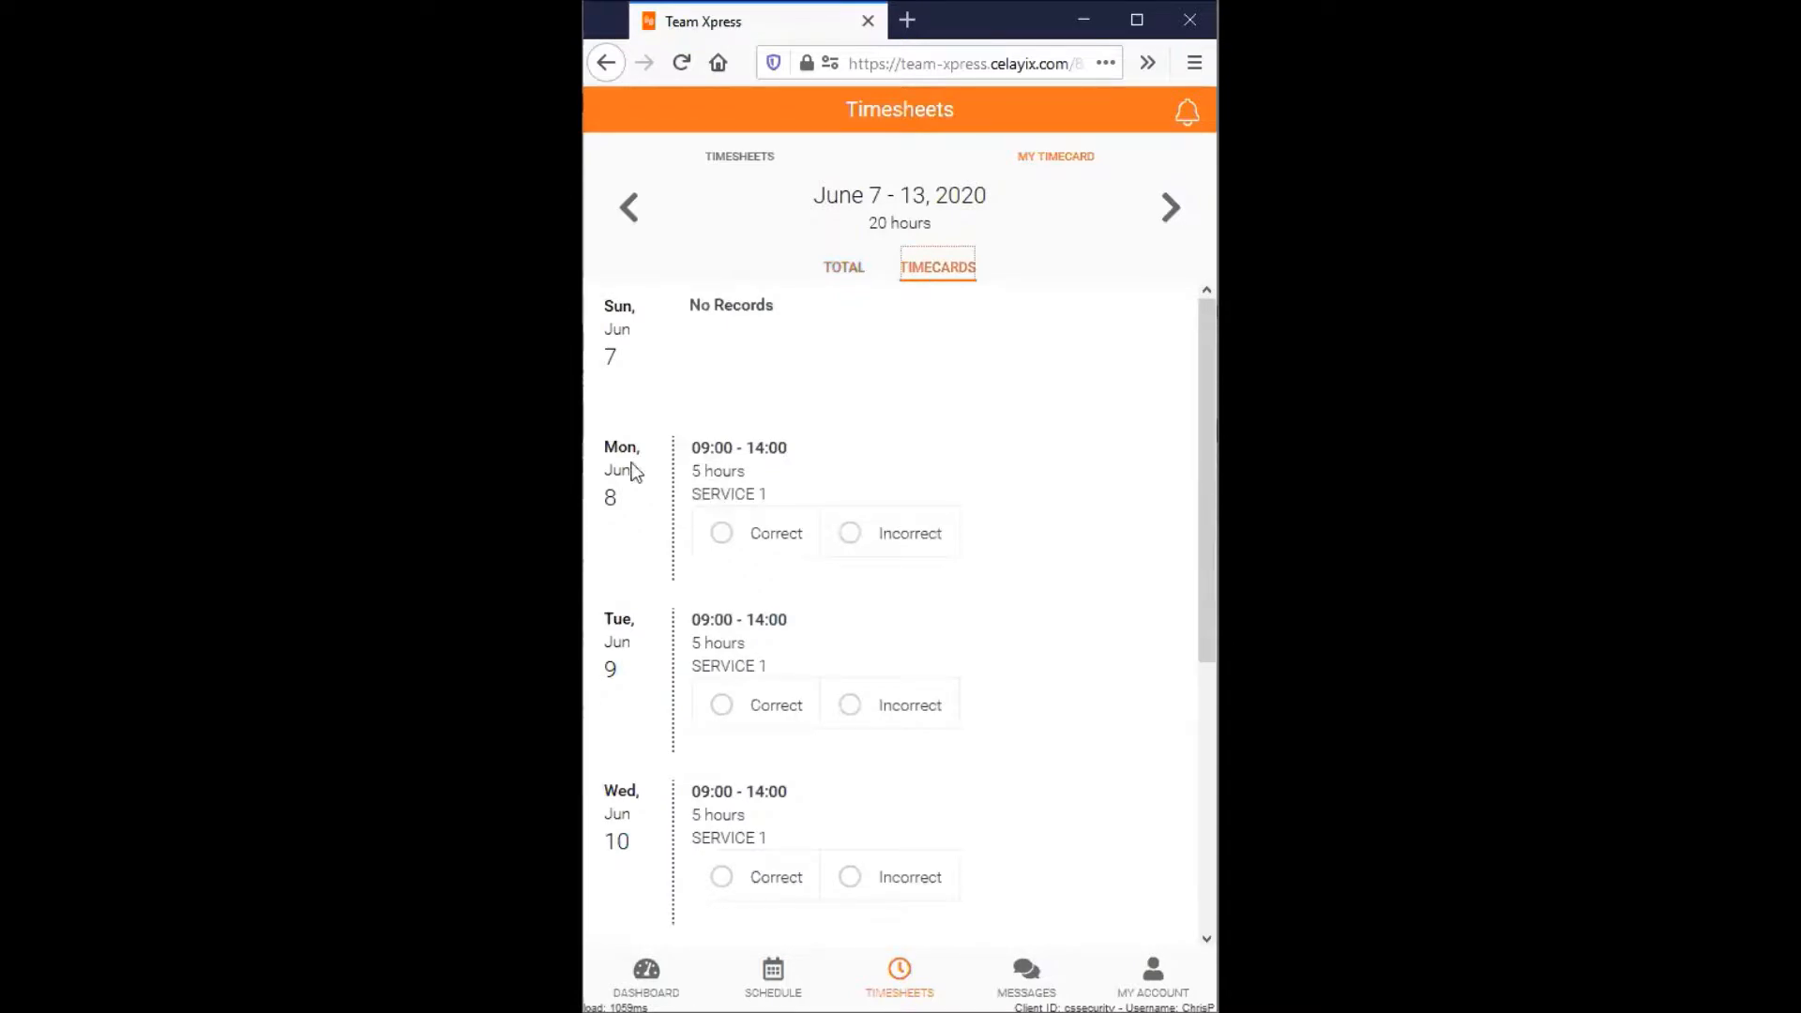
- Mark the Monday June 8 timecard as Correct and the Tuesday June 9 timecard as Incorrect
scroll(707, 483, "down", 2)
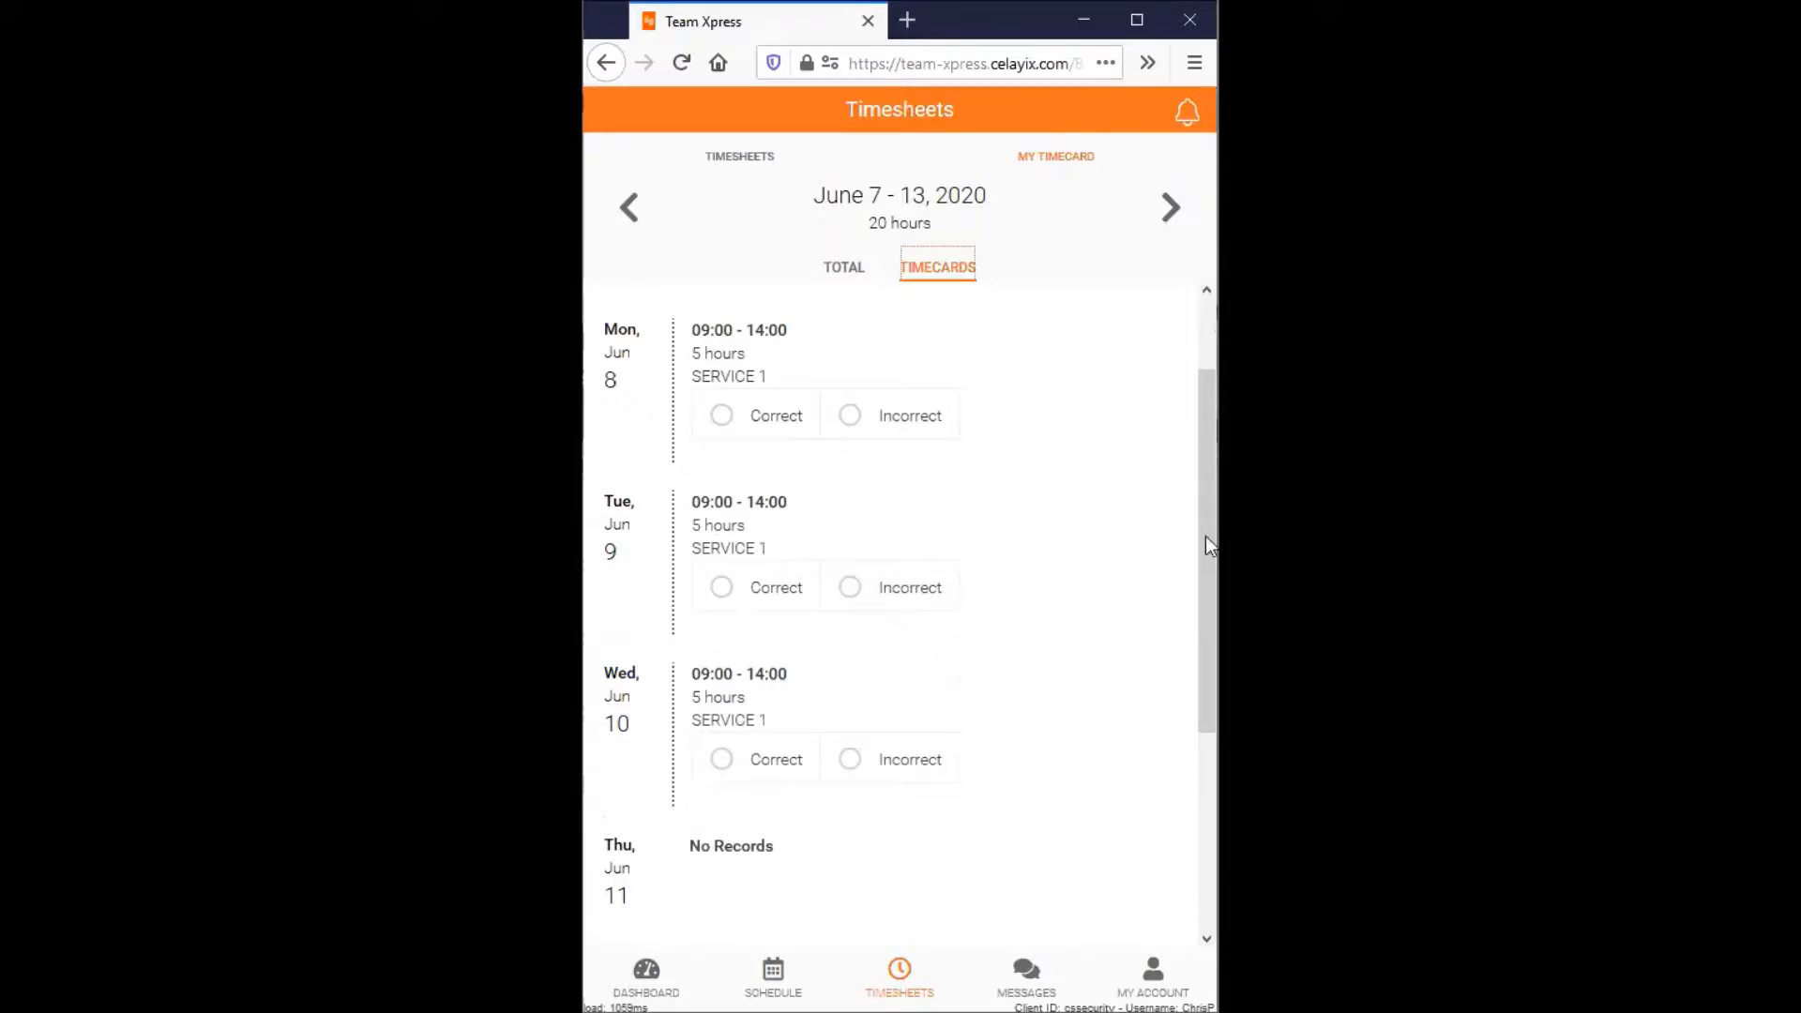
mouse_move(1209, 545)
left_mouse_down()
mouse_move(1198, 603)
mouse_move(1206, 557)
left_mouse_up()
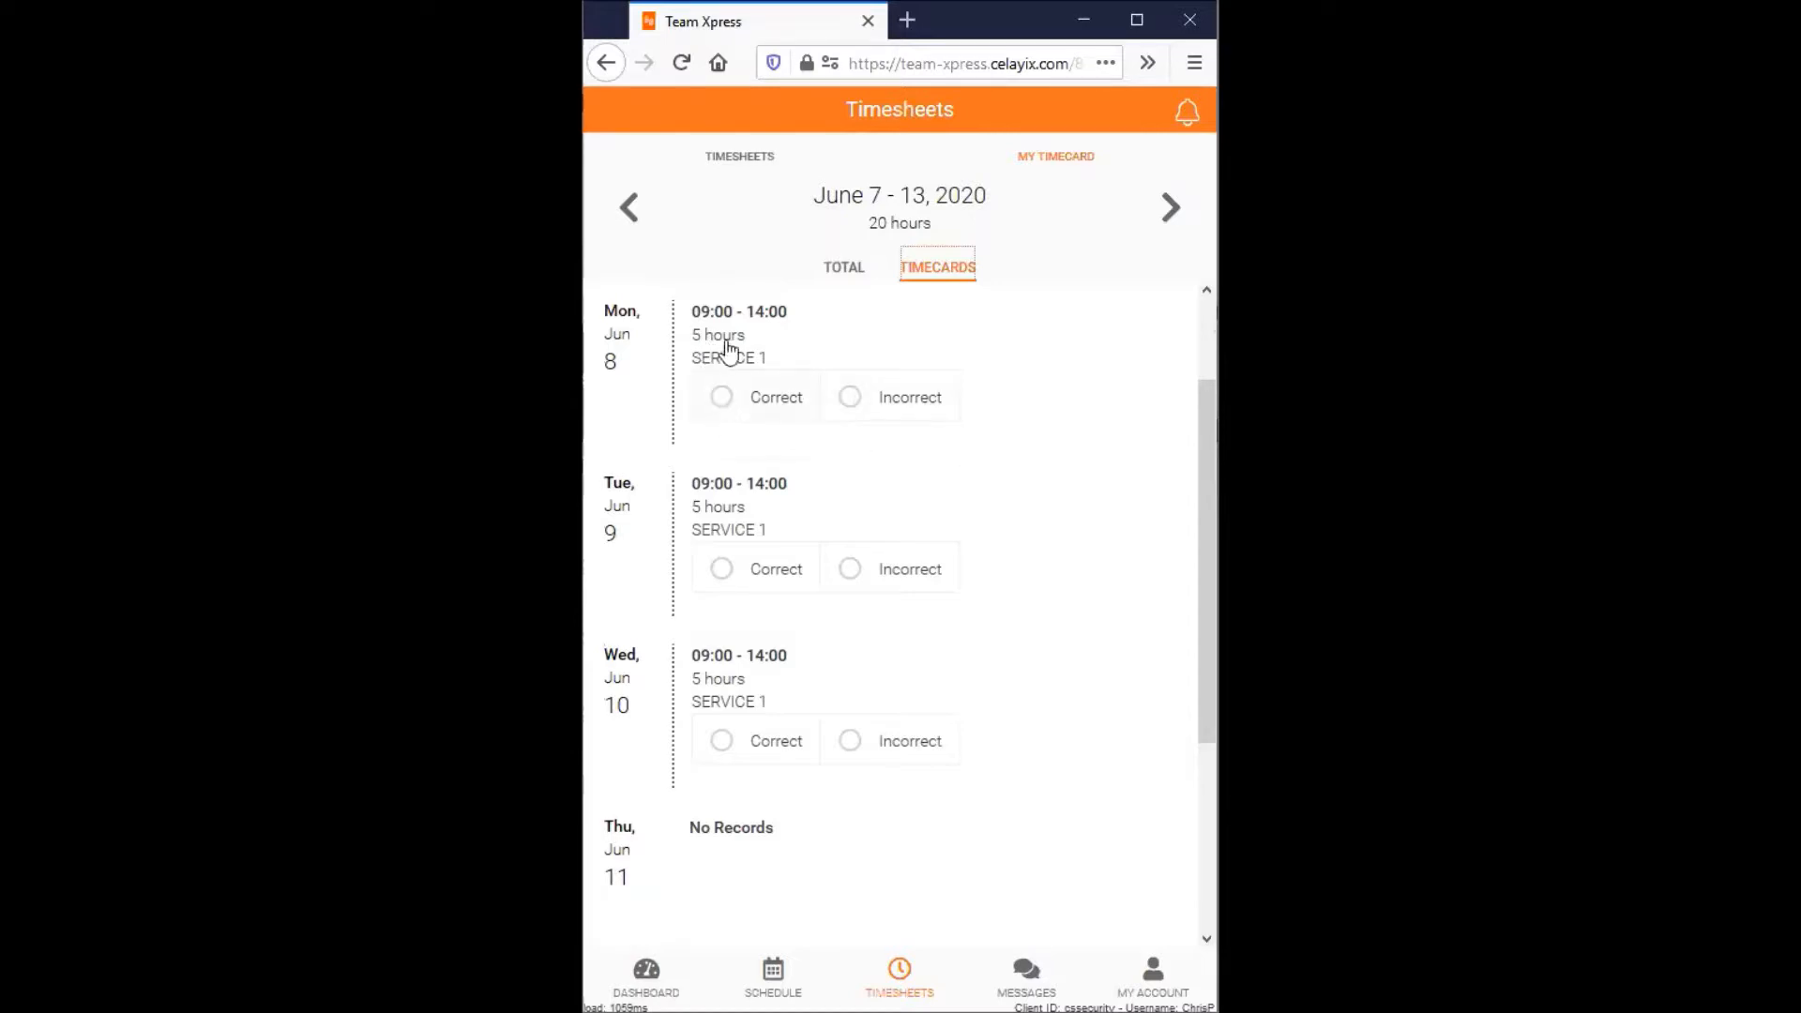
left_click(722, 396)
left_click(850, 569)
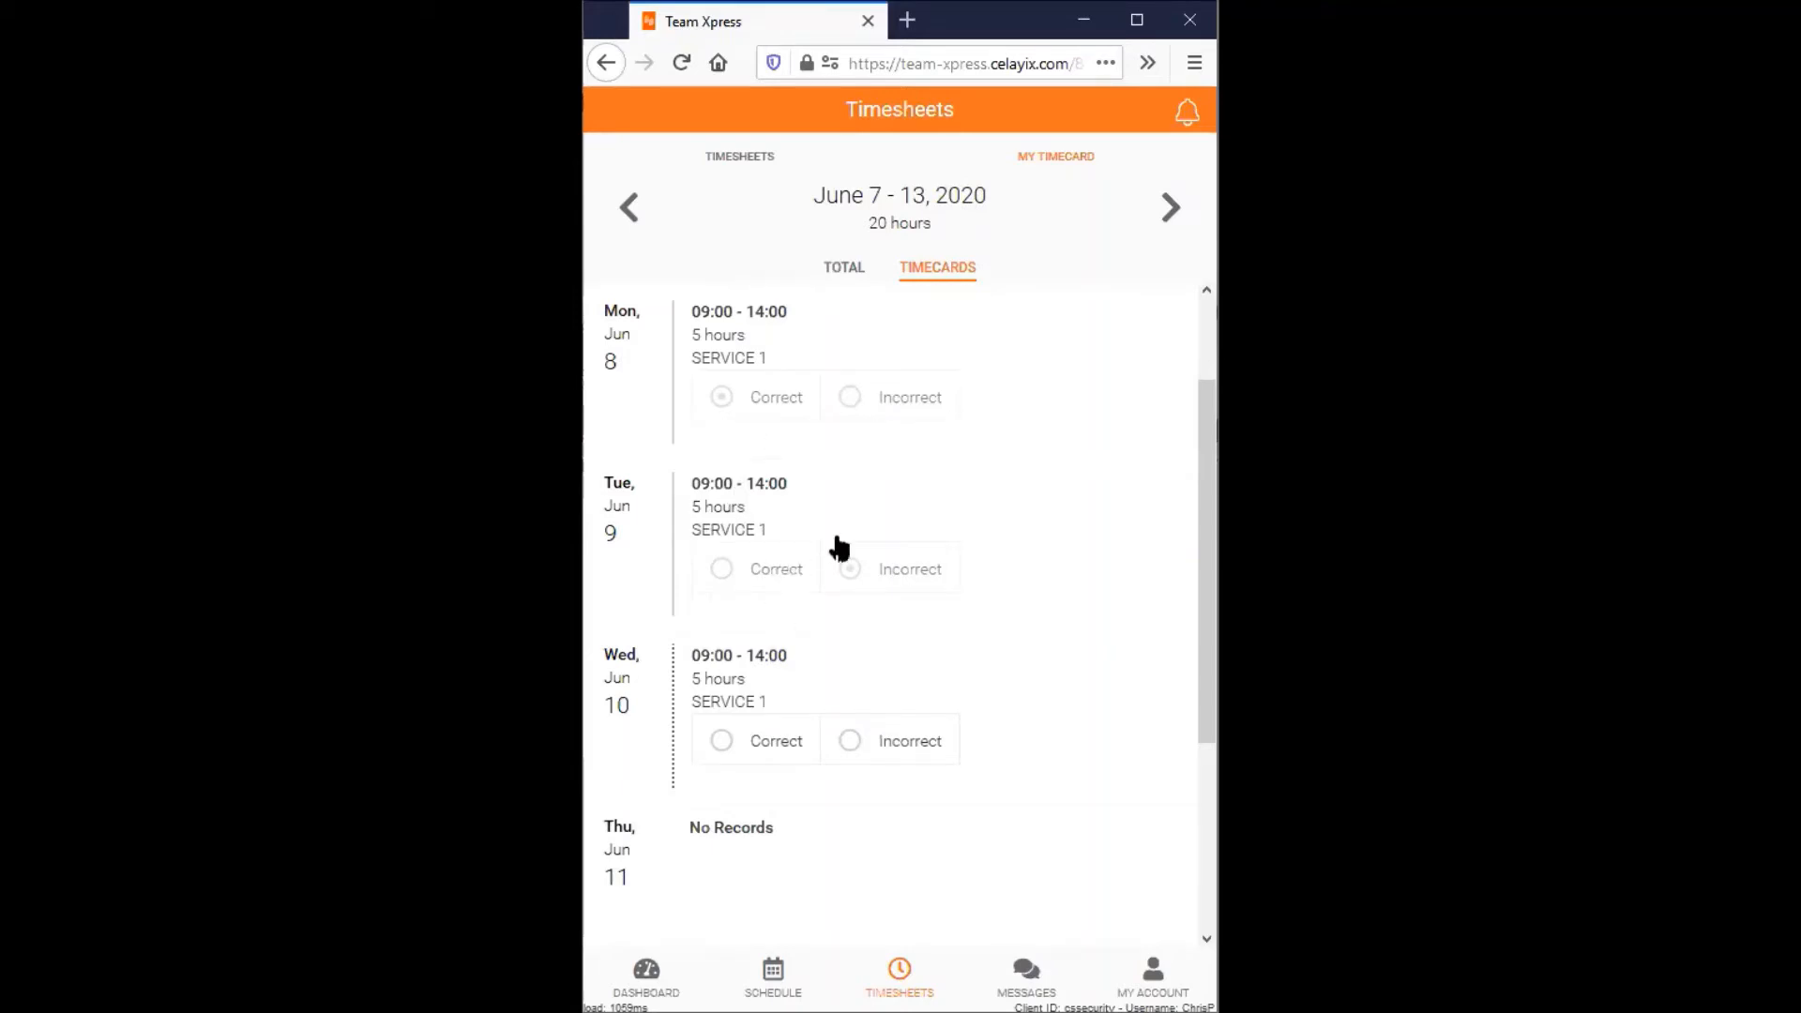
scroll(792, 535, "down", 3)
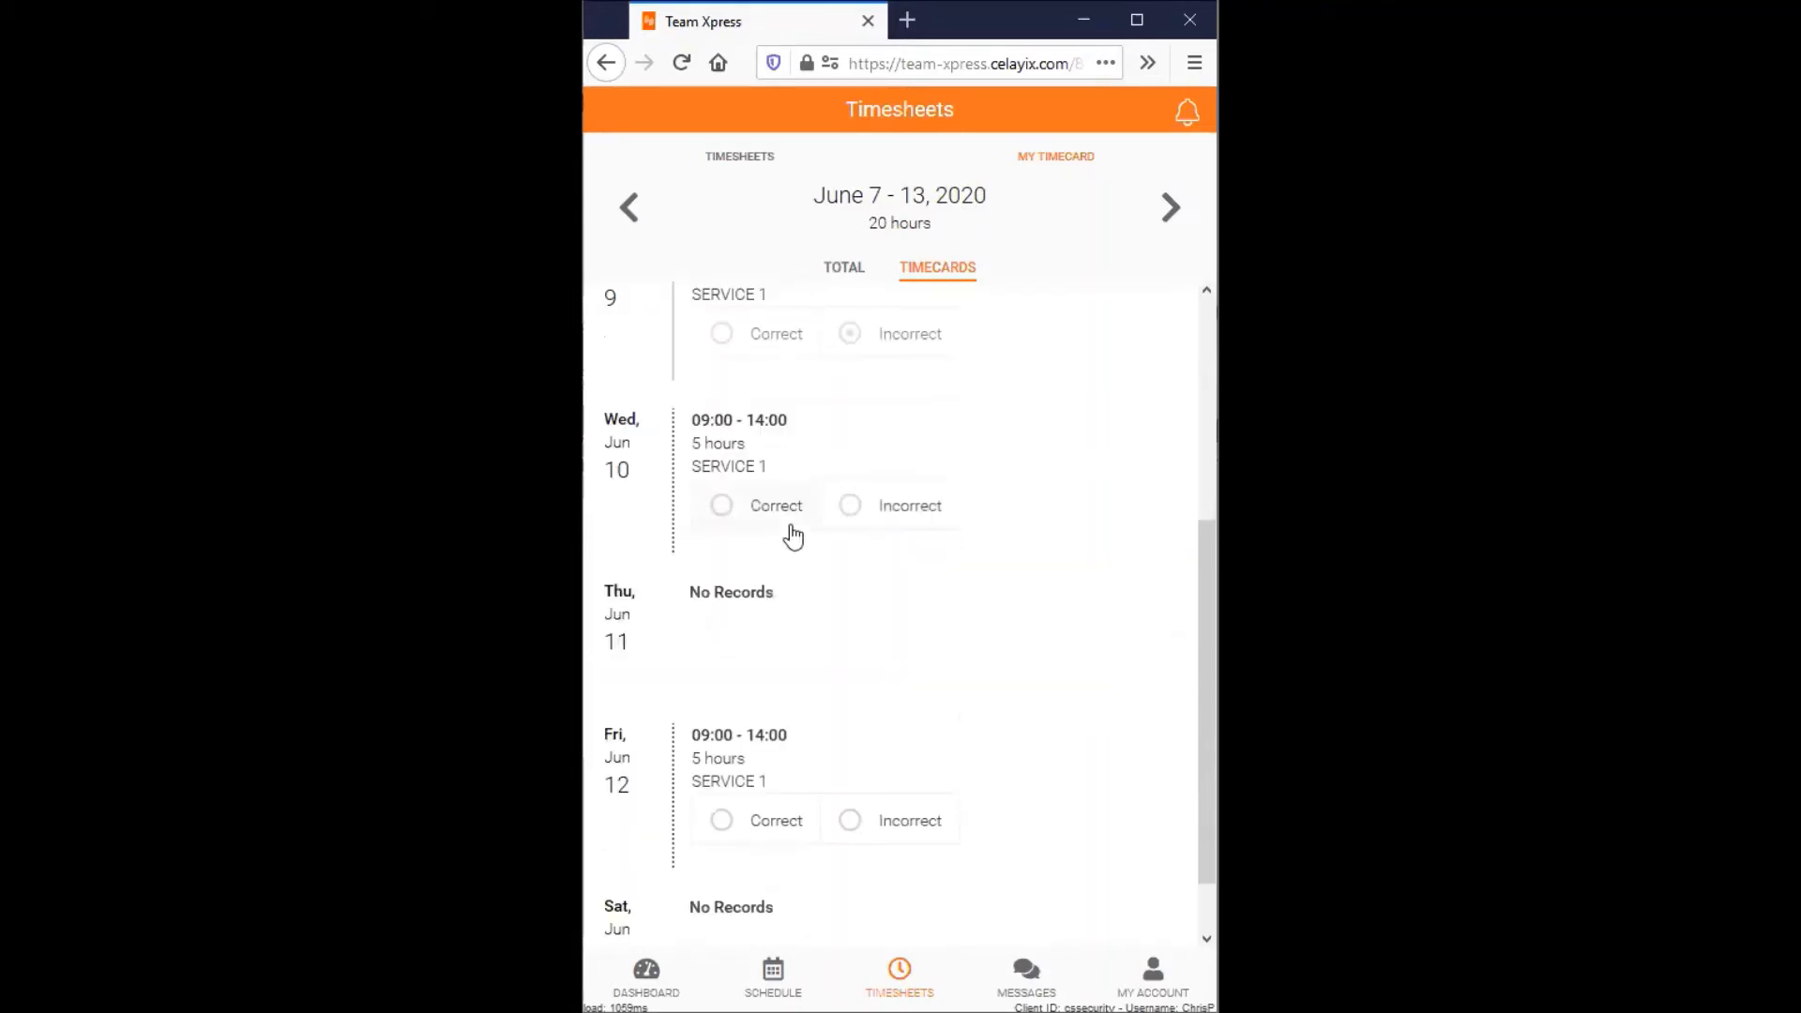
scroll(792, 535, "up", 3)
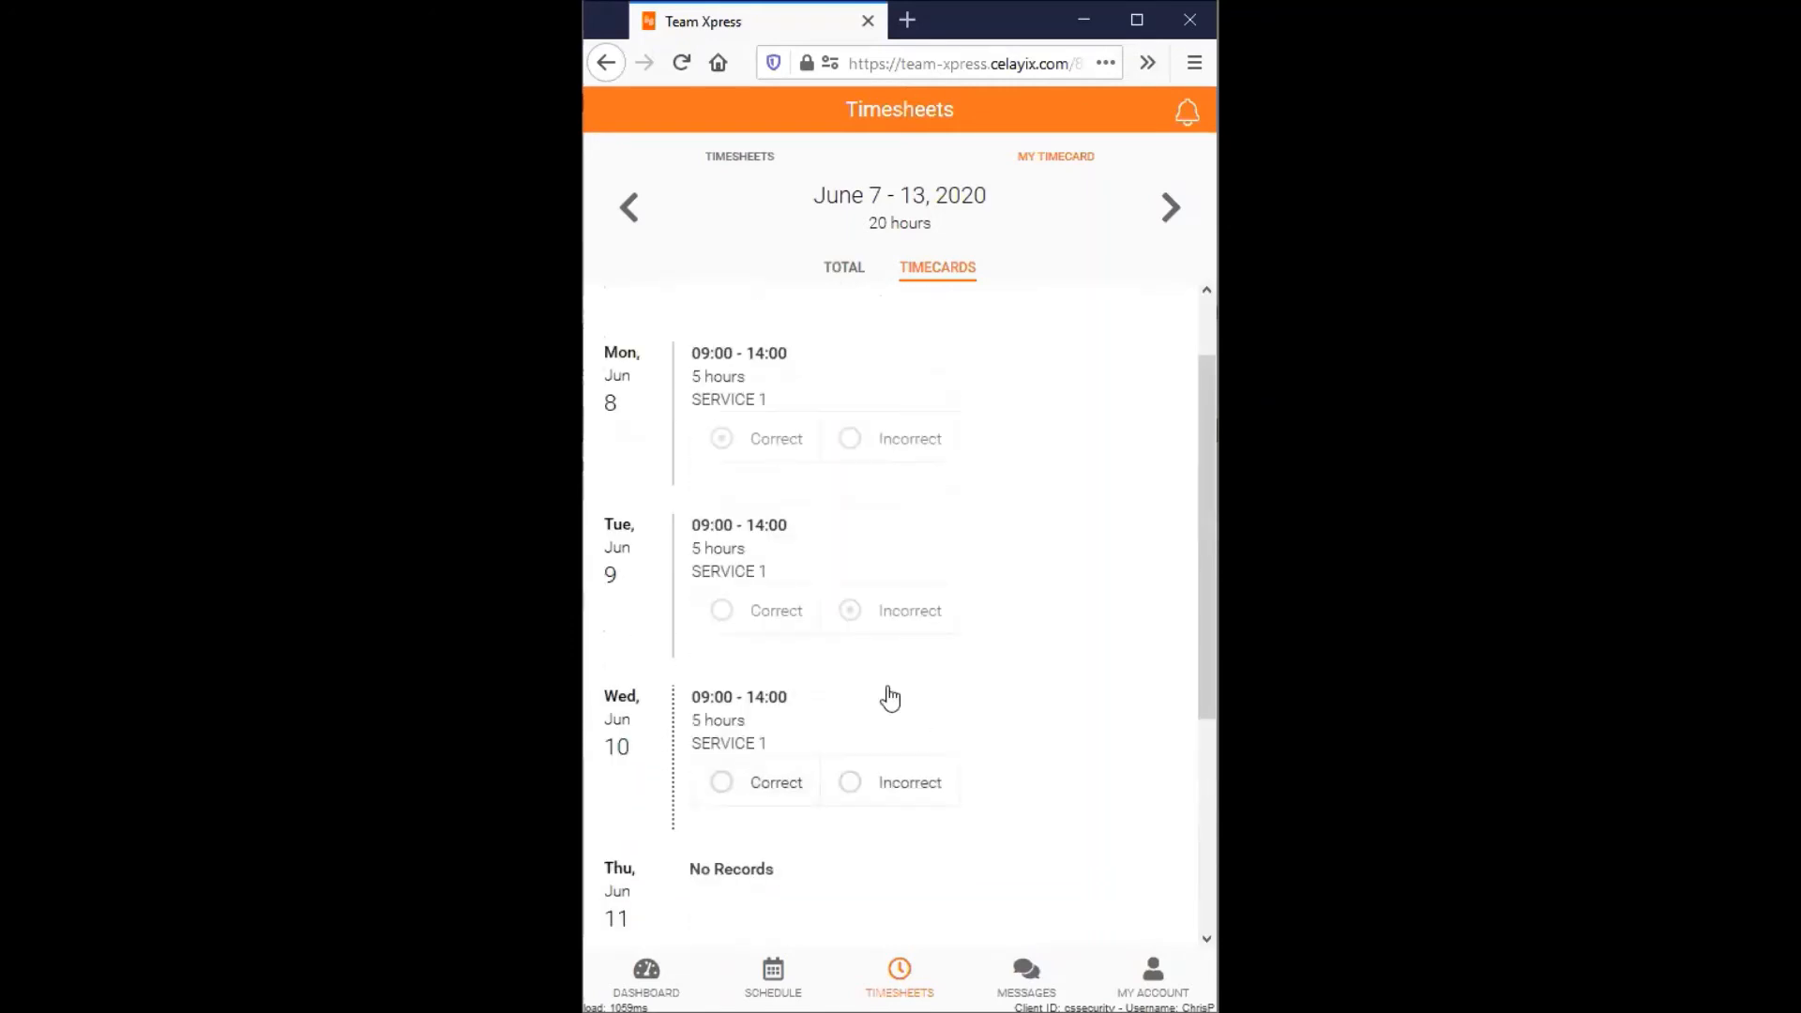
scroll(890, 691, "down", 1)
scroll(844, 657, "down", 2)
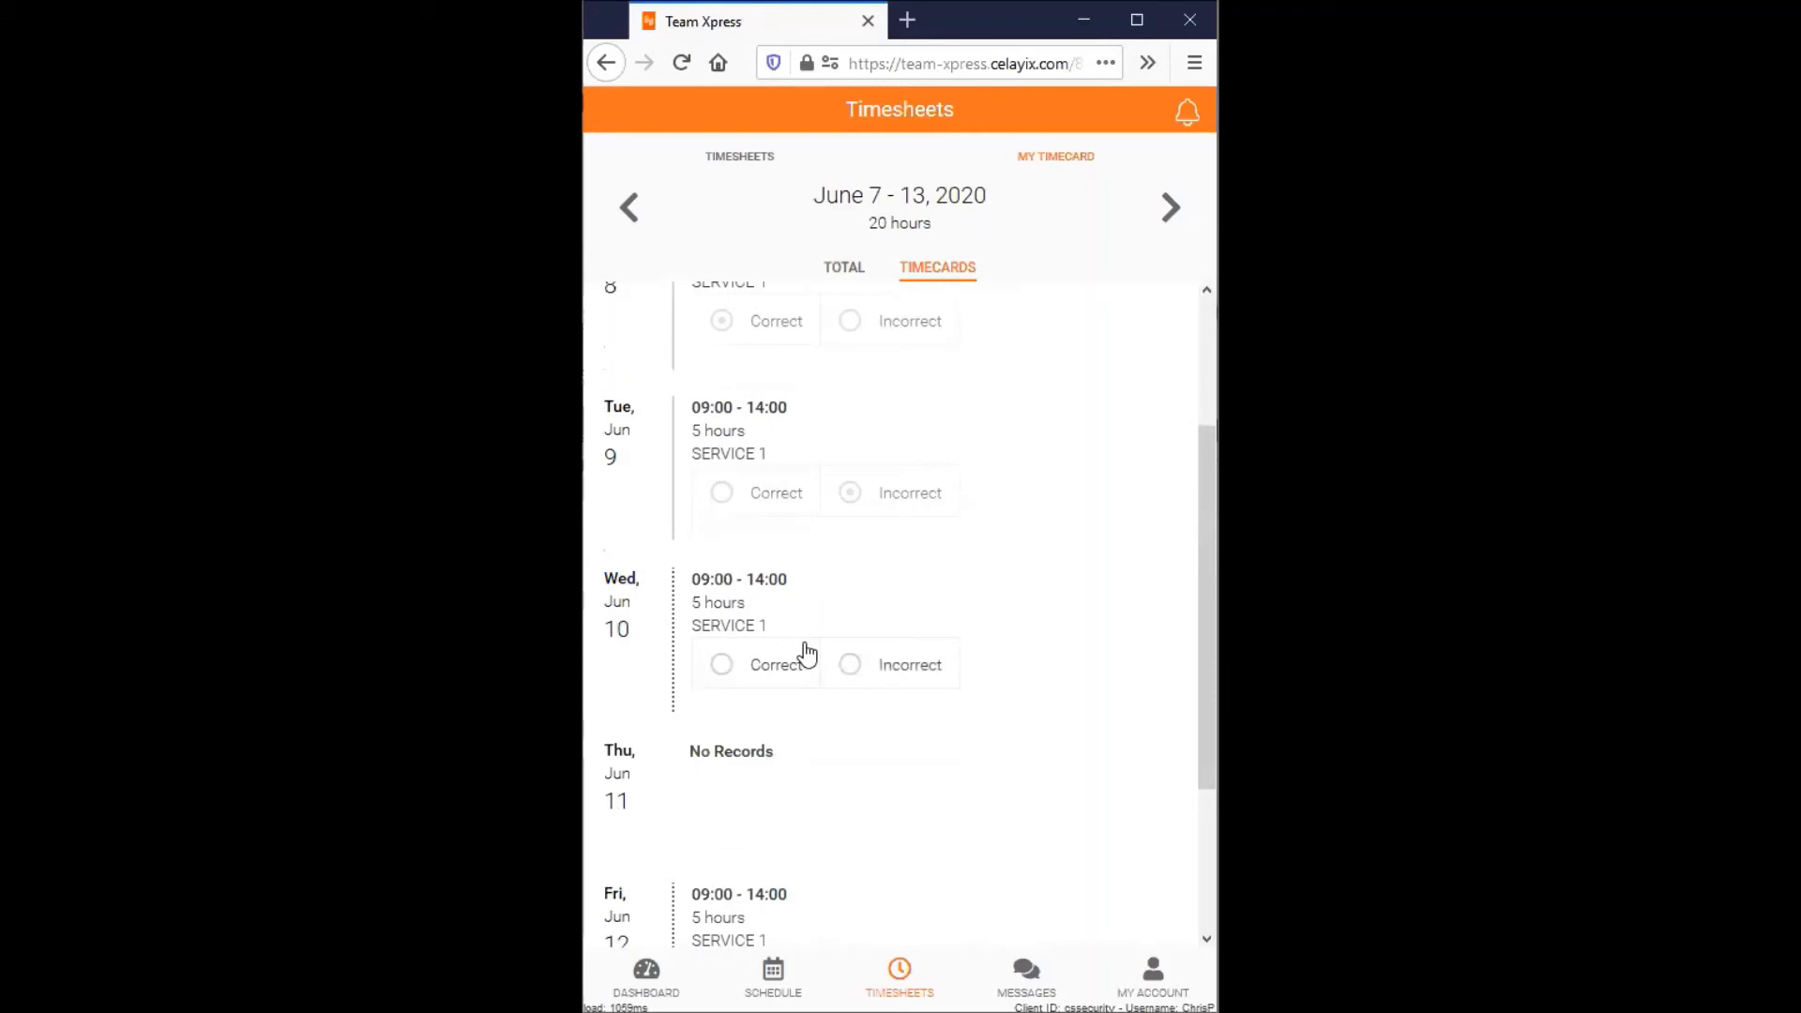